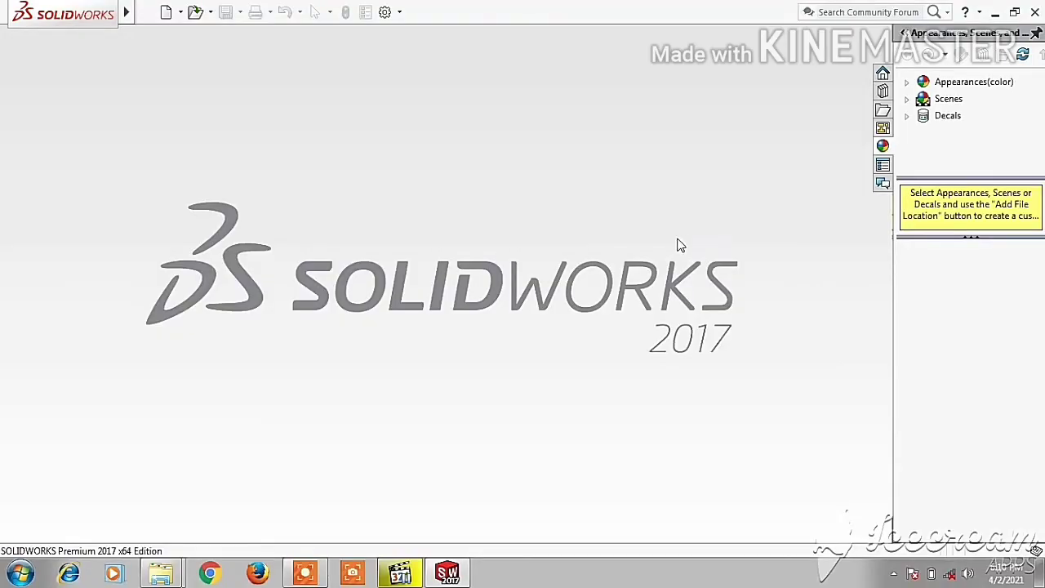
# Create a new blank Part document, Part1
pyautogui.click(180, 11)
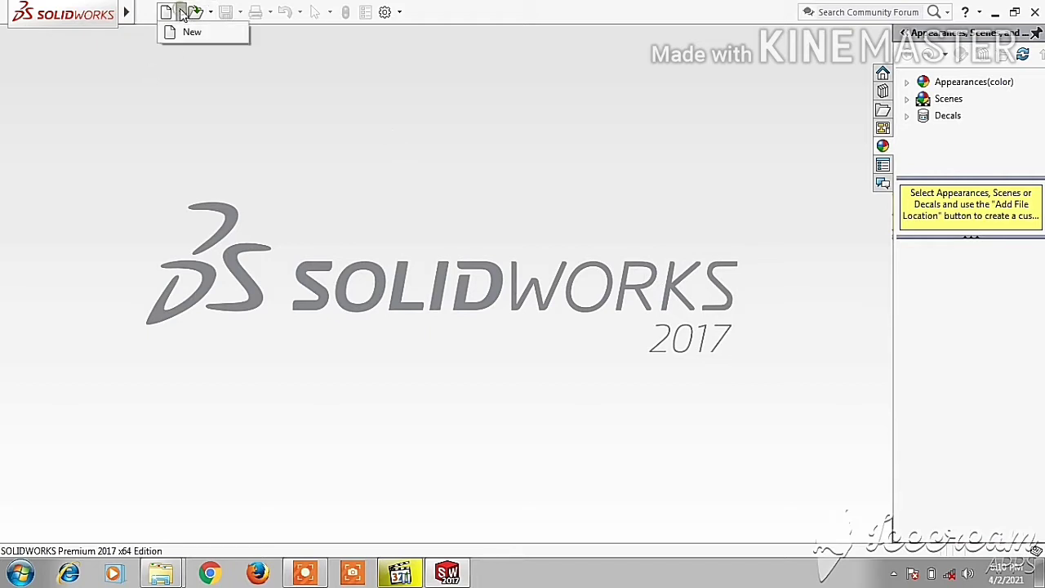
pyautogui.click(192, 35)
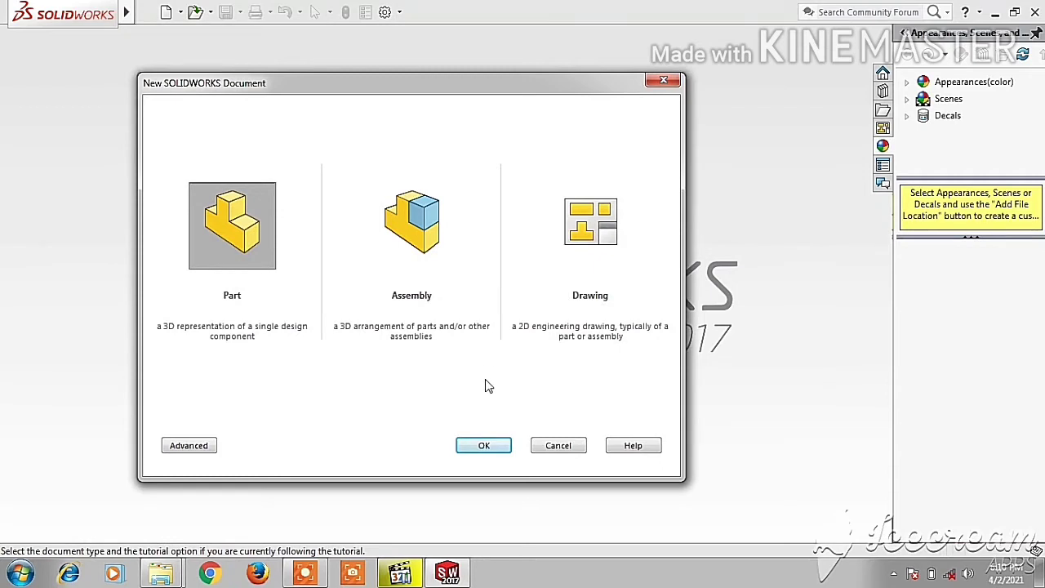
pyautogui.click(498, 447)
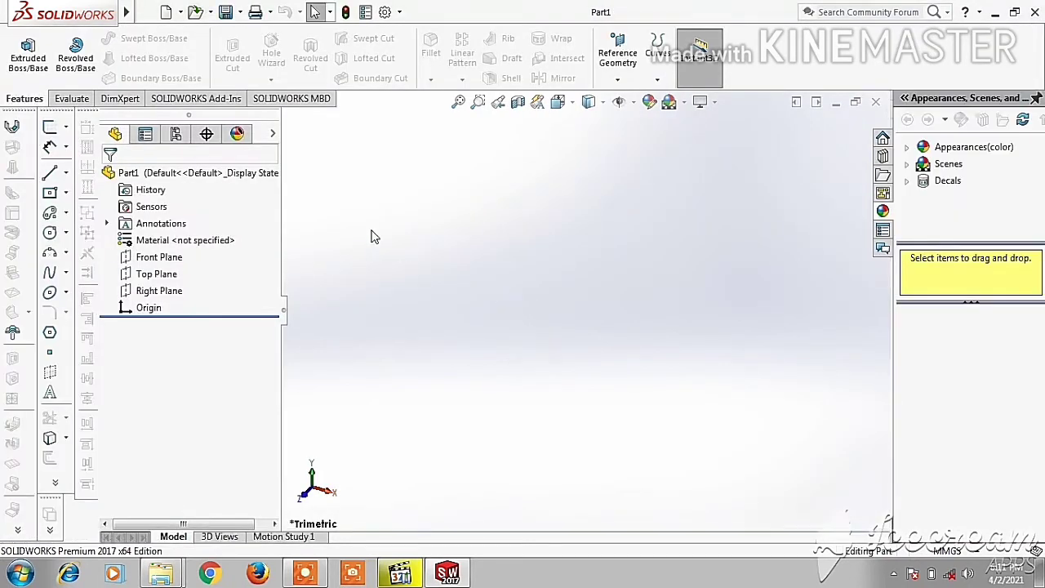
# Sketch a center rectangle on the Top Plane, centred on the origin
pyautogui.click(139, 276)
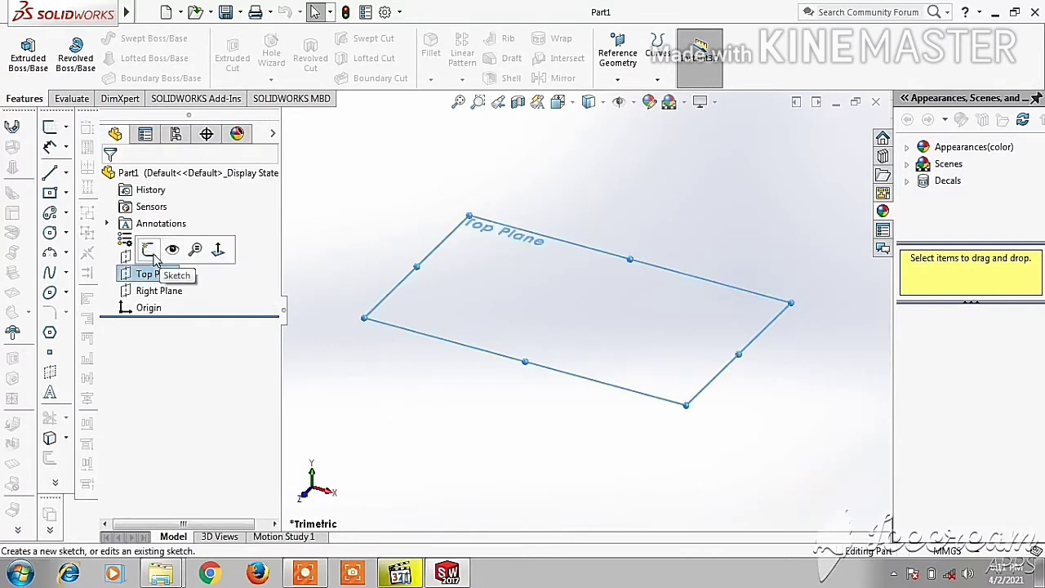
pyautogui.click(148, 251)
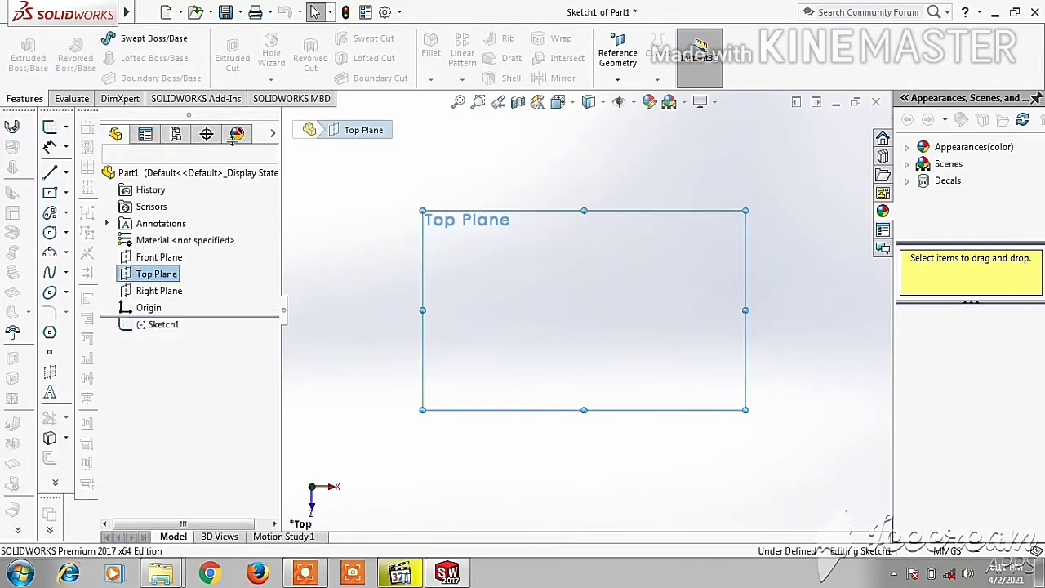
pyautogui.click(50, 193)
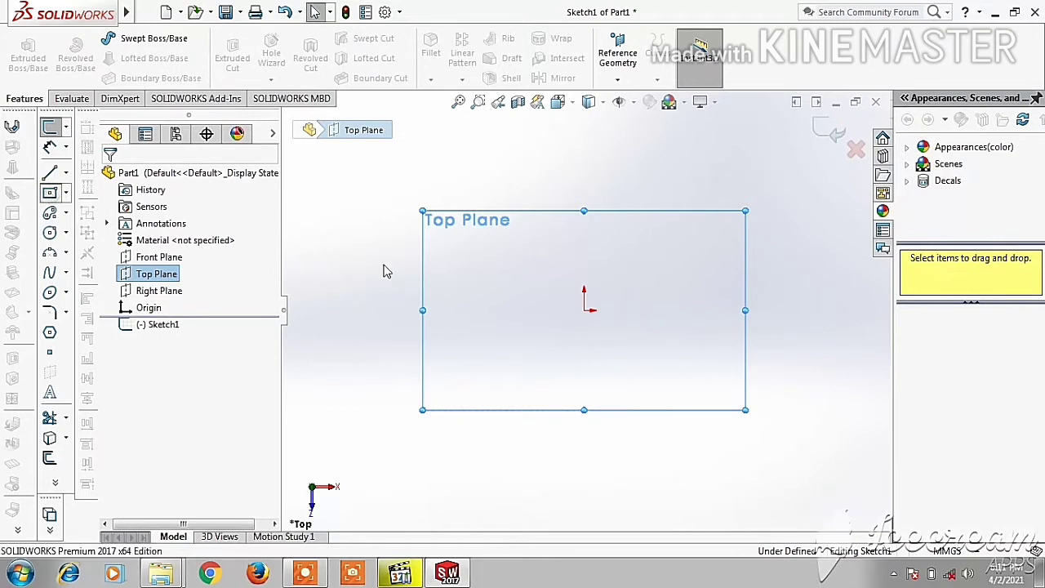
pyautogui.click(583, 311)
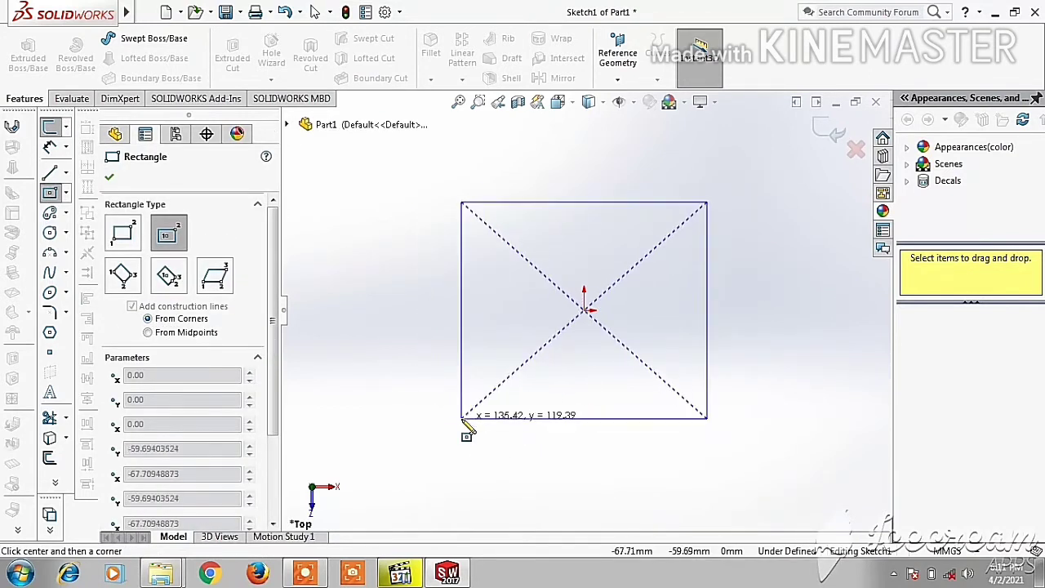
pyautogui.click(430, 418)
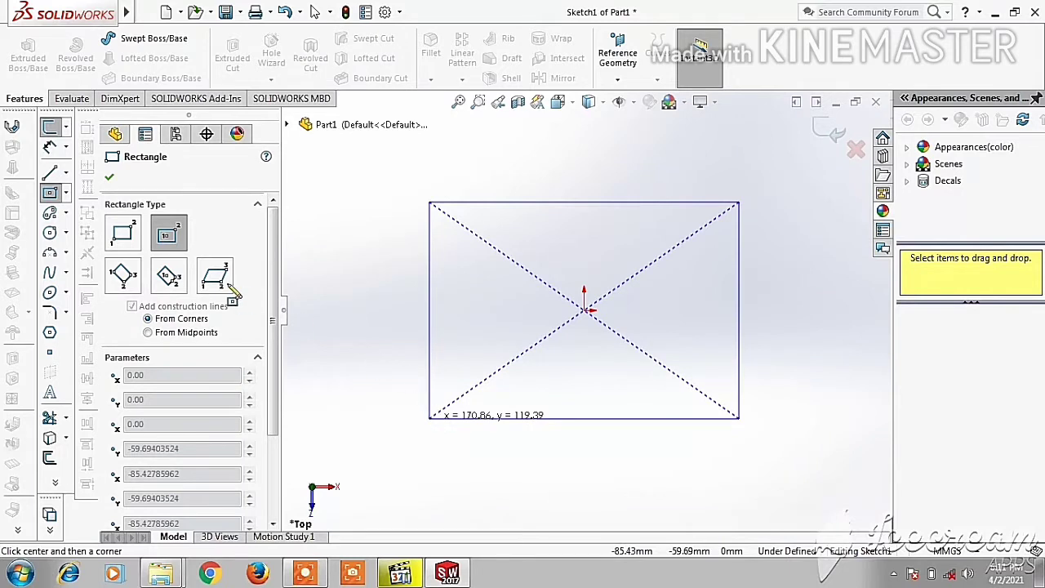
# Dimension the rectangle 150 wide and 100 tall to fully define it
pyautogui.click(50, 147)
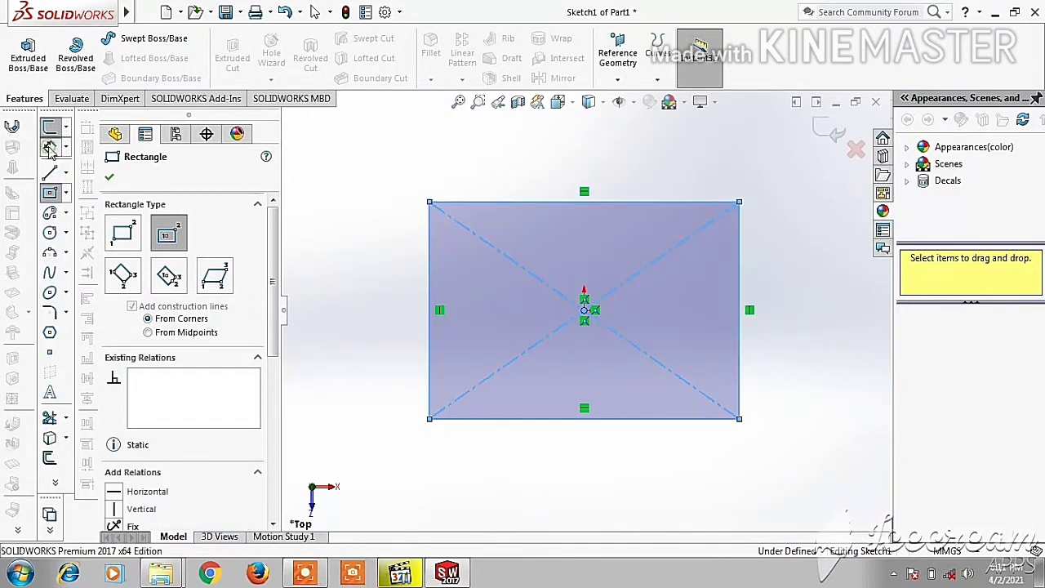
pyautogui.click(523, 203)
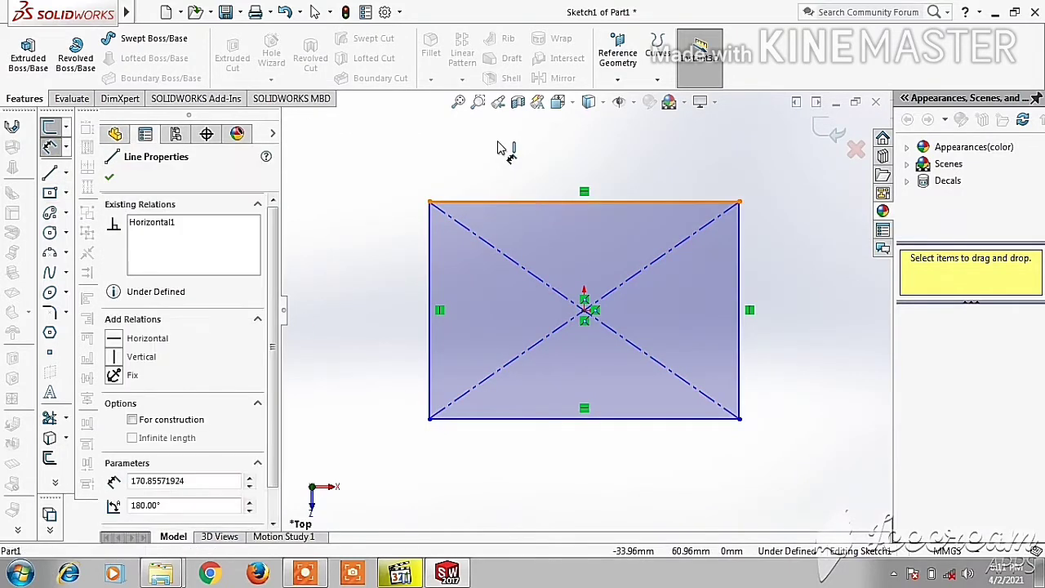
pyautogui.click(516, 161)
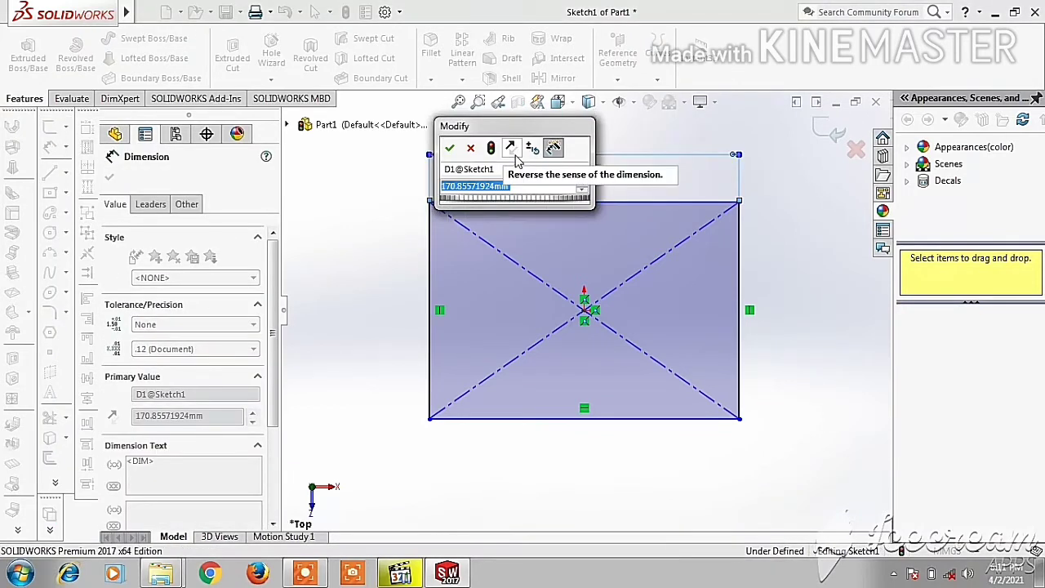
pyautogui.write('1')
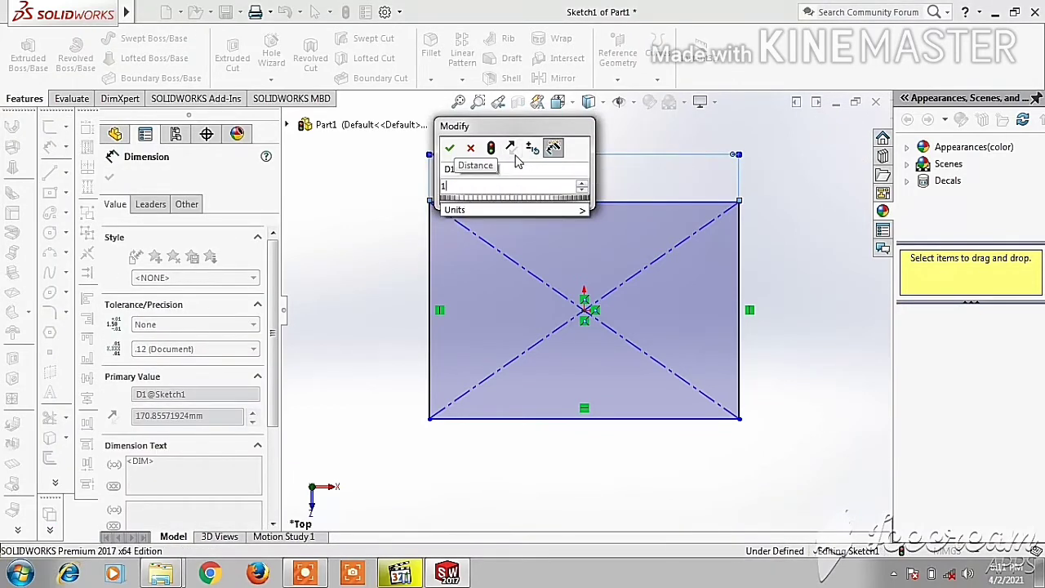
pyautogui.write('50')
pyautogui.press('Return')
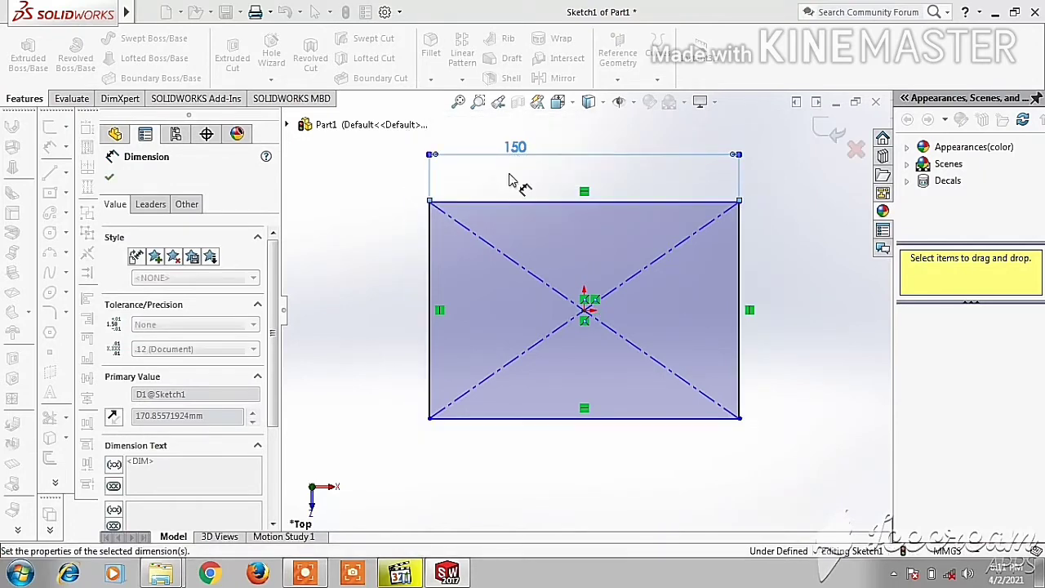
pyautogui.click(430, 270)
pyautogui.click(349, 283)
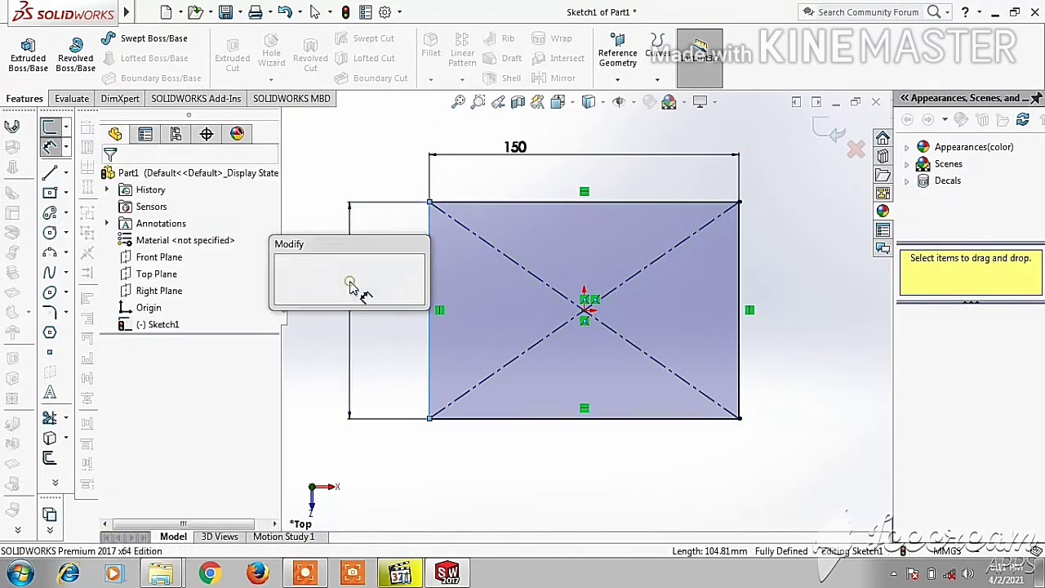
pyautogui.write('100')
pyautogui.press('Return')
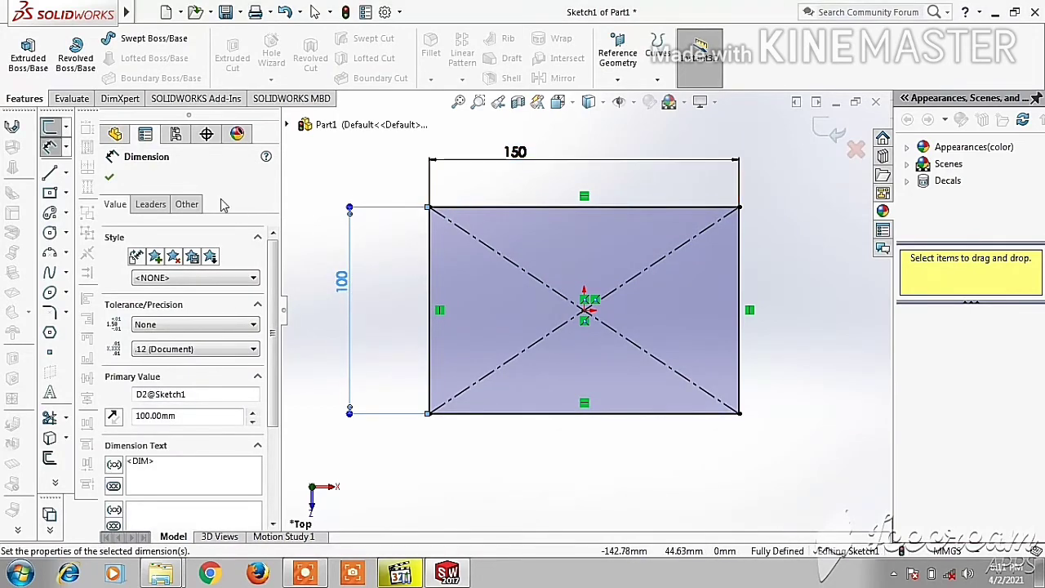
pyautogui.click(28, 59)
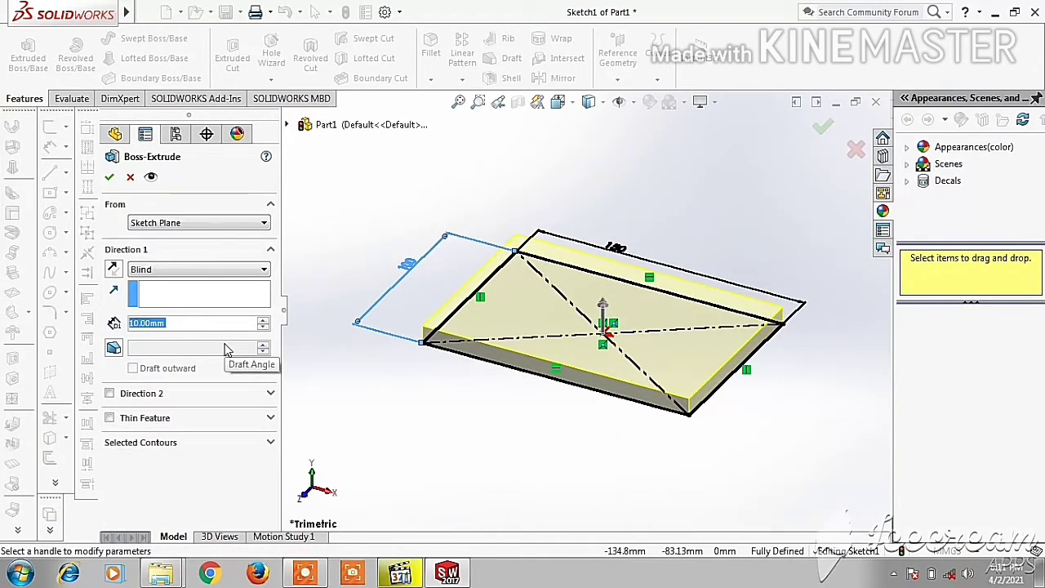
# Extrude the rectangle sketch 80 mm deep to create Boss-Extrude1
pyautogui.write('80')
pyautogui.press('Return')
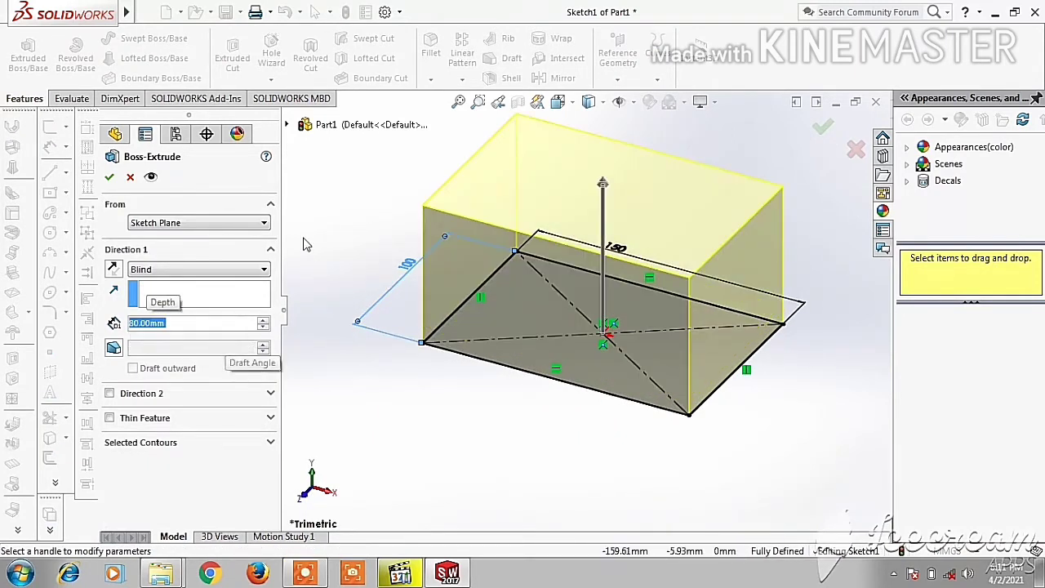
pyautogui.click(108, 179)
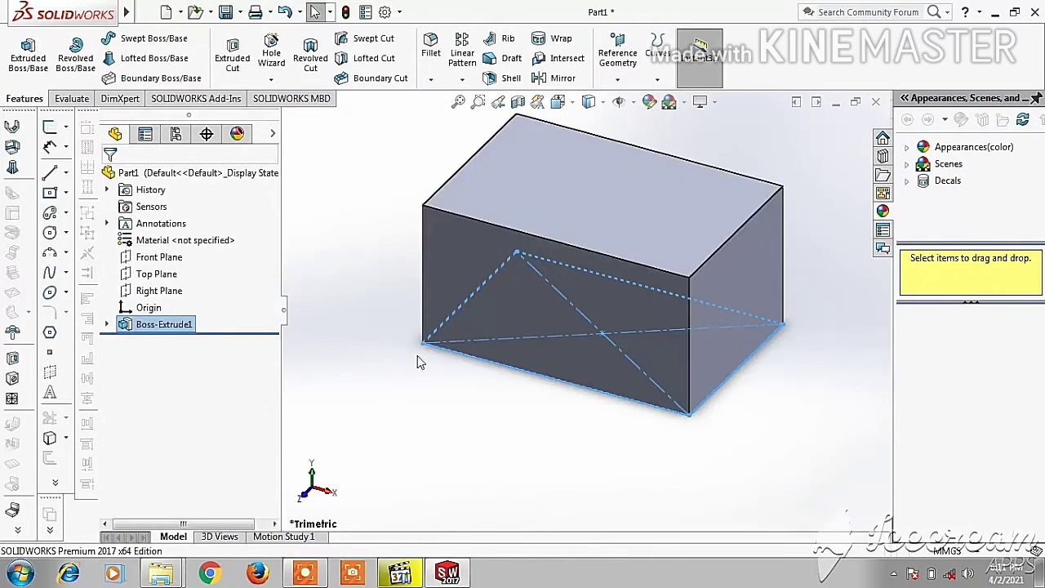
pyautogui.click(469, 421)
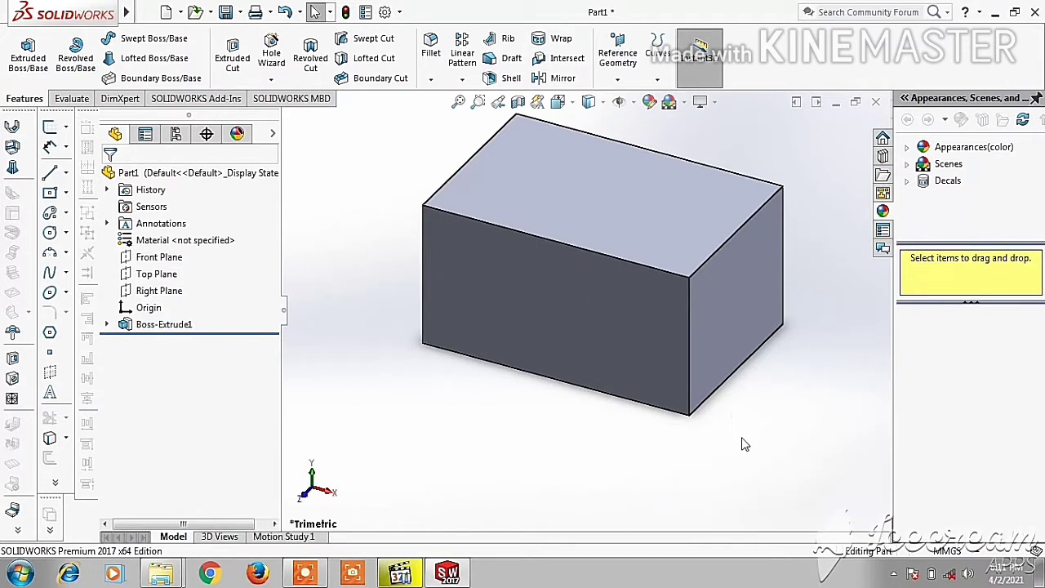
pyautogui.moveTo(743, 443); pyautogui.dragTo(750, 423, button='middle')
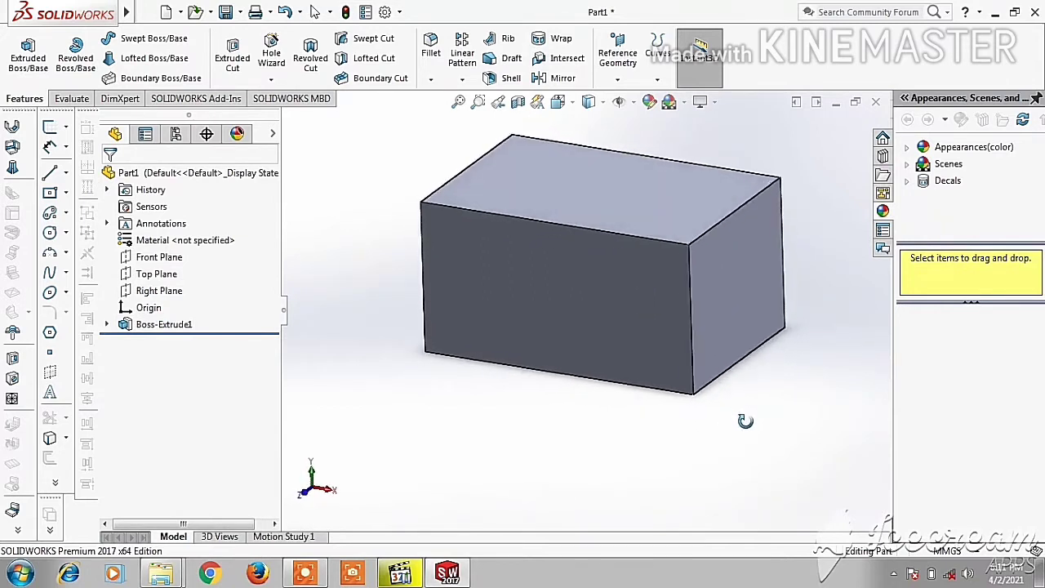
# Draft the block's right side face 10°, using the top face as neutral plane
pyautogui.click(504, 69)
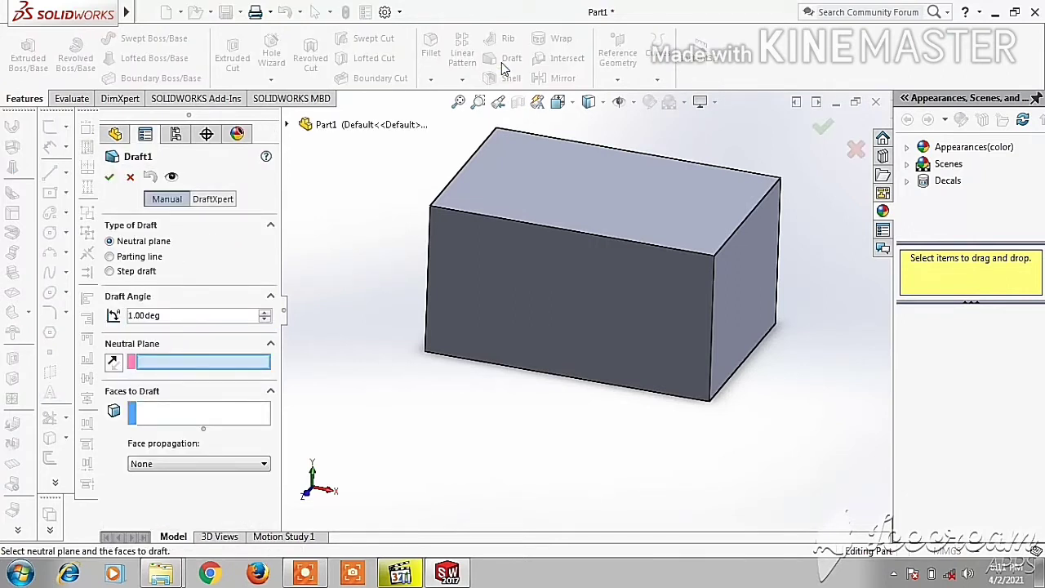
pyautogui.click(554, 201)
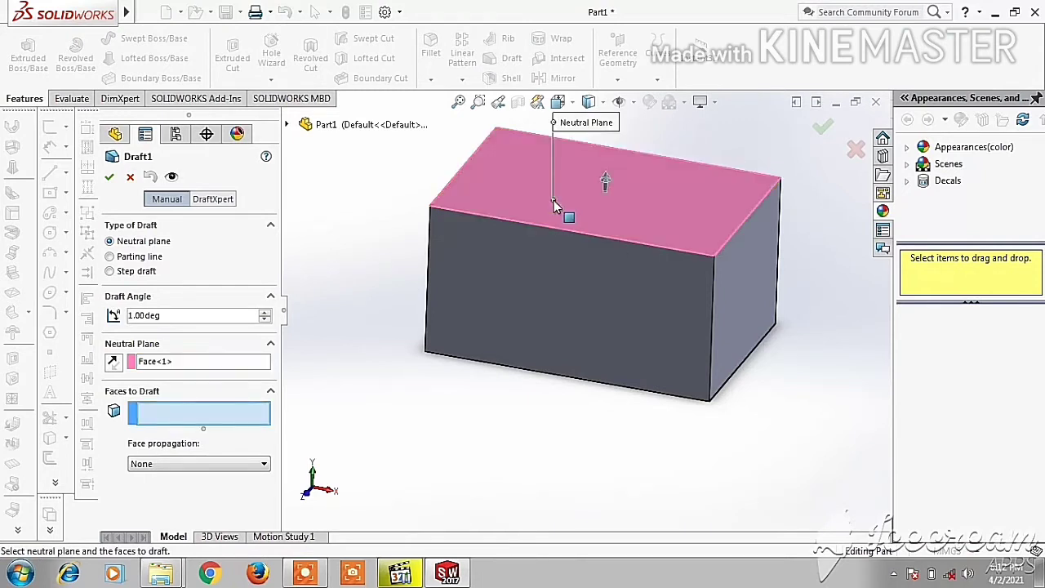
pyautogui.click(726, 278)
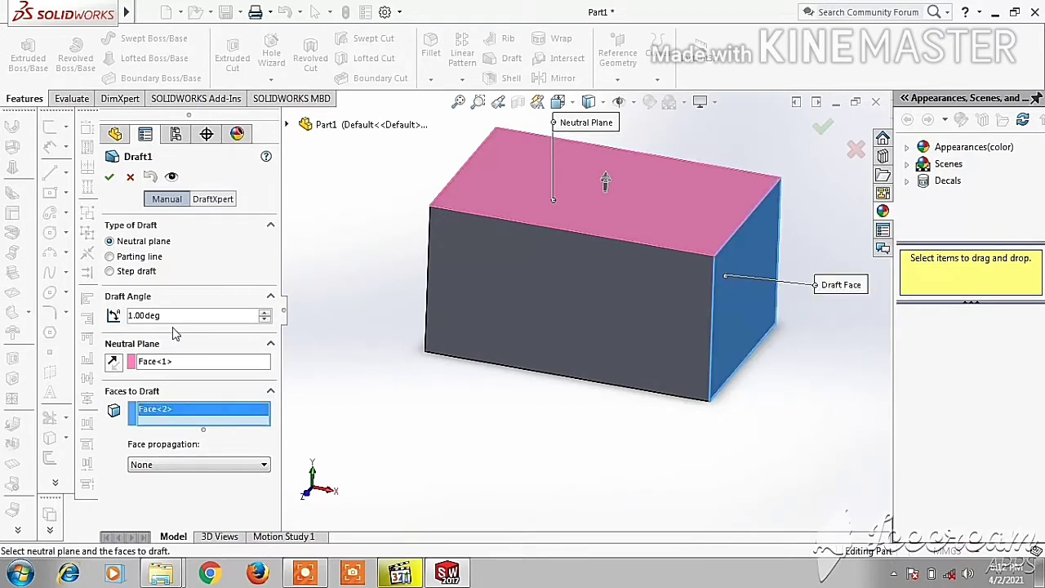
pyautogui.moveTo(147, 315); pyautogui.dragTo(121, 316)
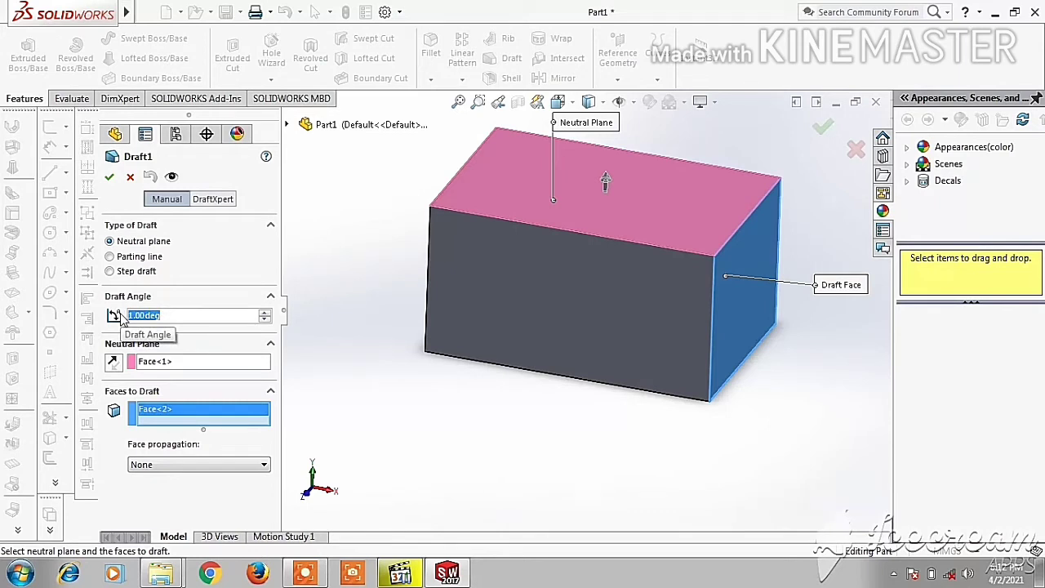
pyautogui.write('10')
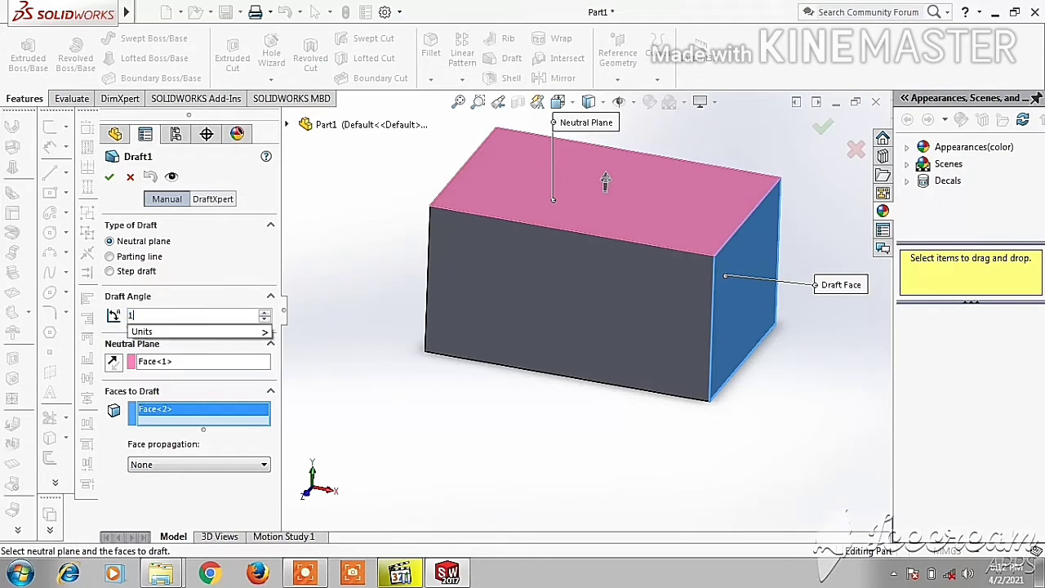
pyautogui.press('Return')
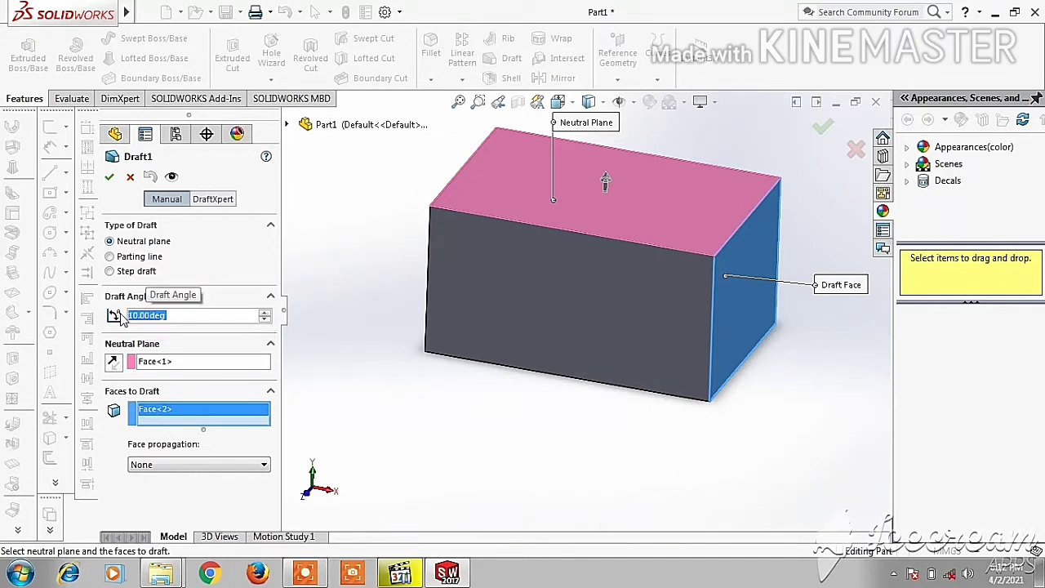
pyautogui.click(109, 178)
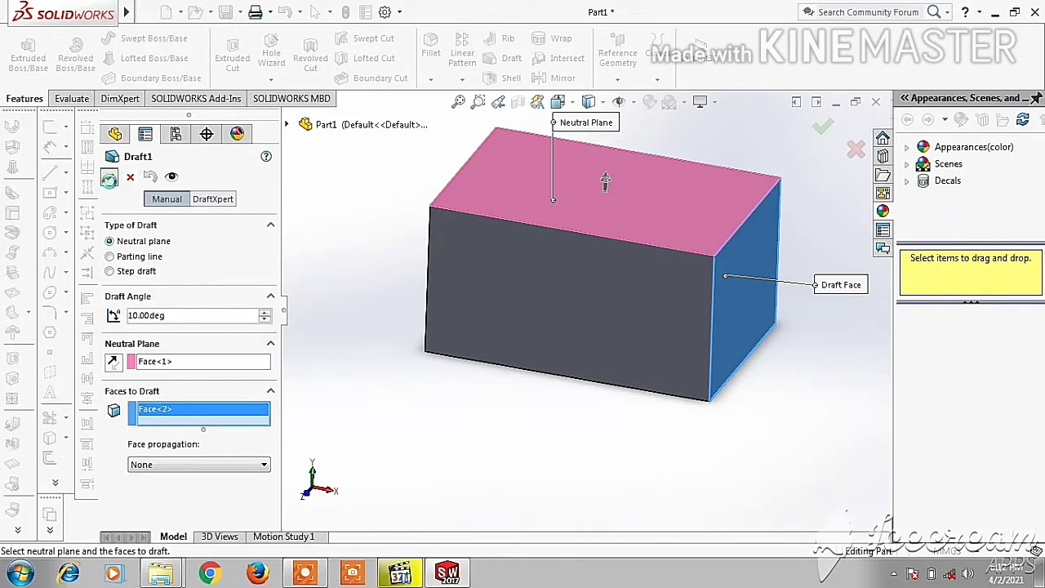
pyautogui.click(109, 178)
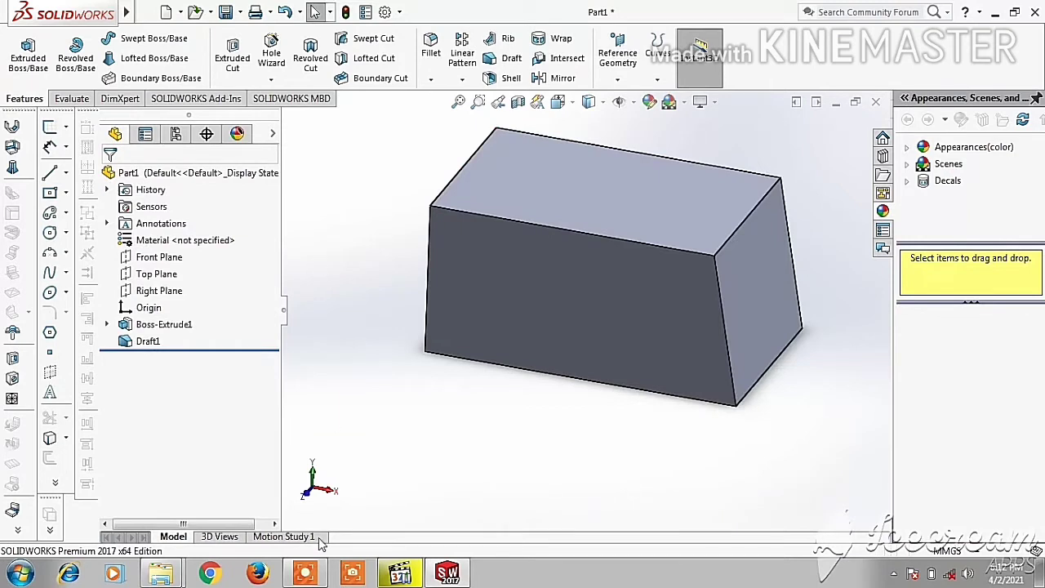
# Edit Draft1 as a parting-line draft with the top edge as pull direction
pyautogui.moveTo(413, 454); pyautogui.dragTo(441, 418, button='middle')
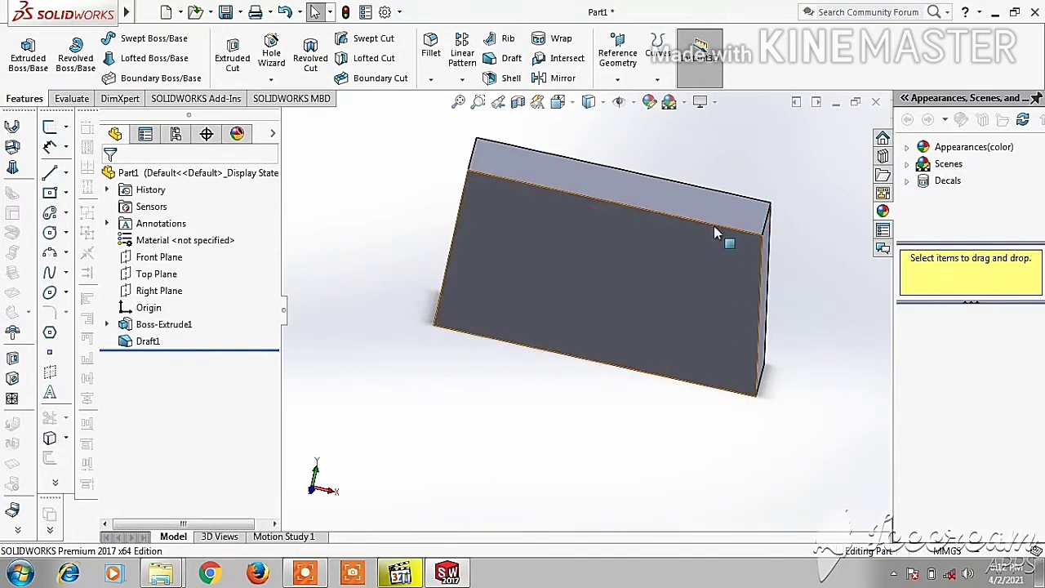
pyautogui.click(150, 341)
pyautogui.click(162, 297)
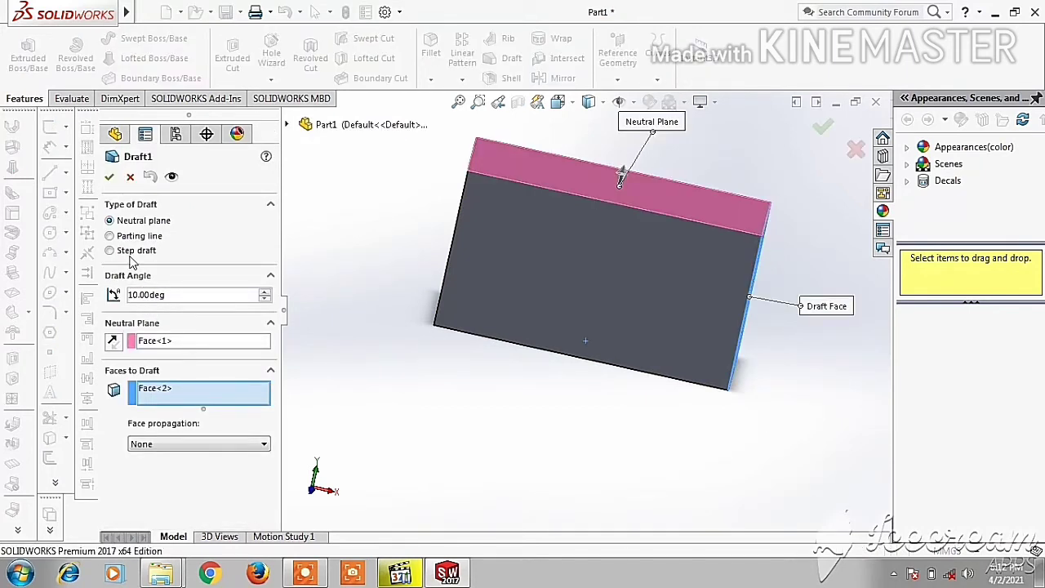
pyautogui.click(111, 236)
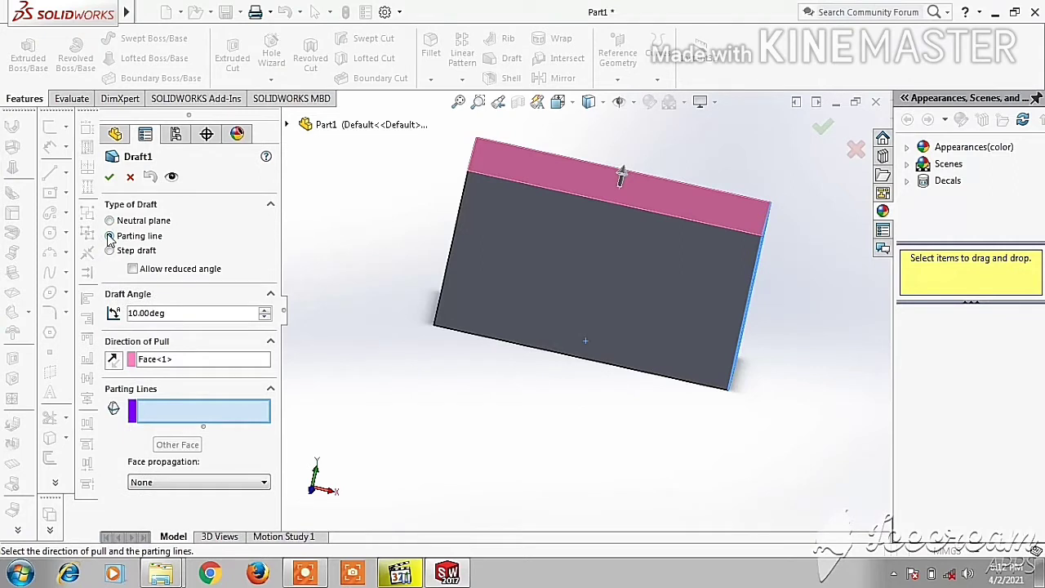
pyautogui.click(196, 361)
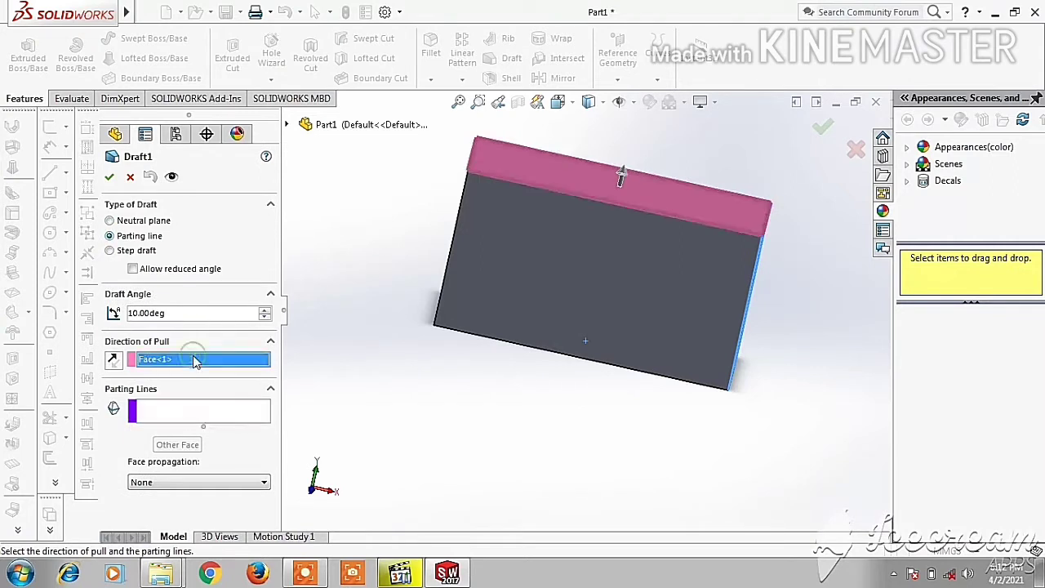
pyautogui.rightClick(196, 359)
pyautogui.click(216, 367)
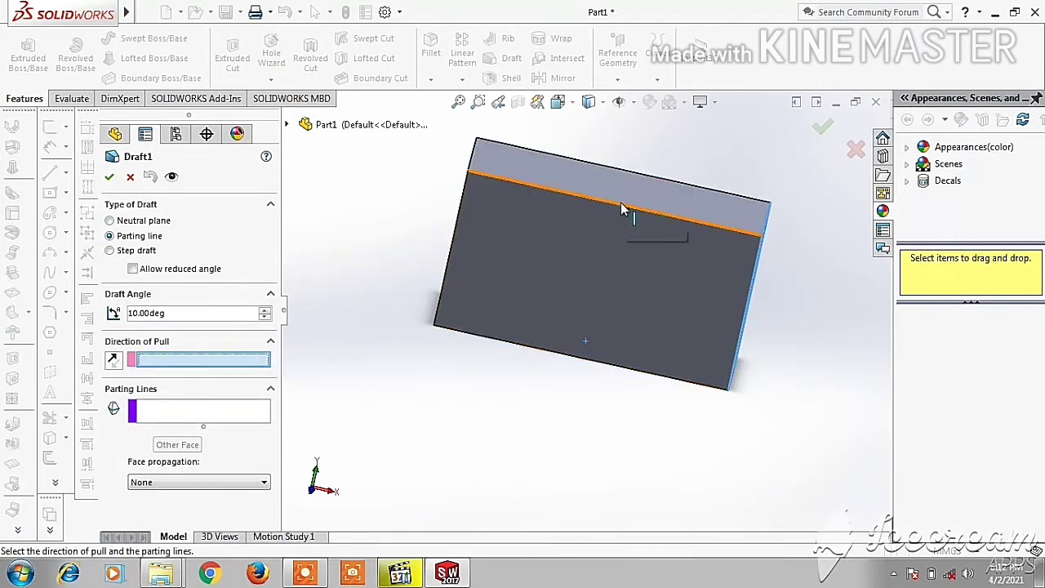
pyautogui.click(623, 209)
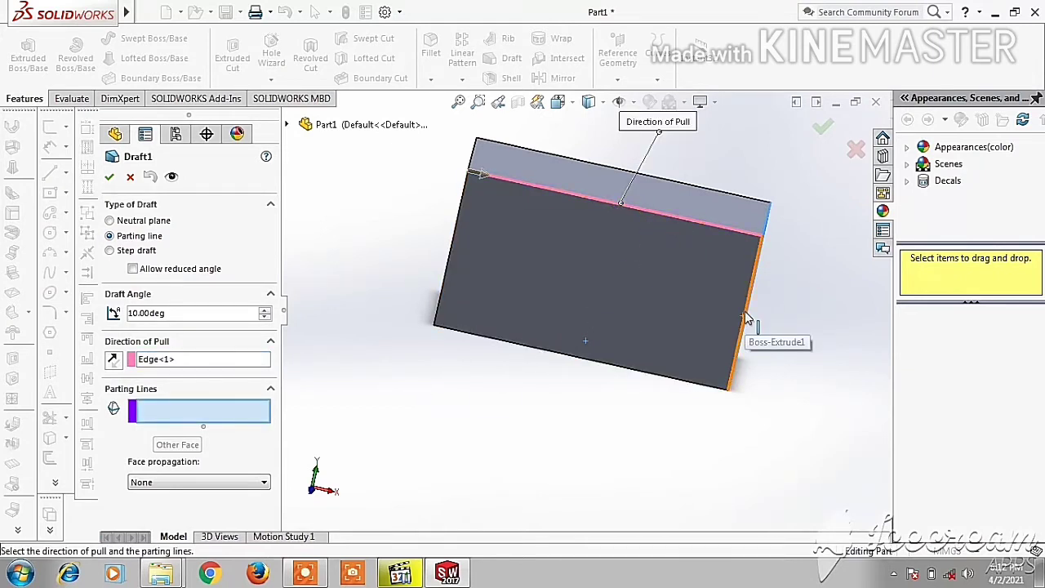
# Set the right vertical edge as parting line and the draft angle to 15°
pyautogui.moveTo(805, 303); pyautogui.dragTo(785, 304, button='middle')
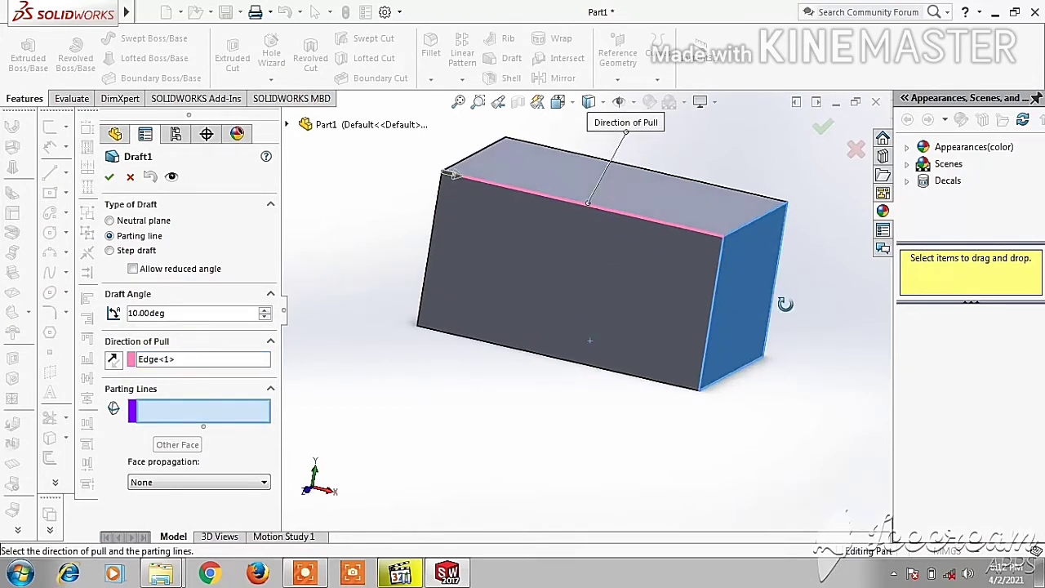
pyautogui.click(710, 313)
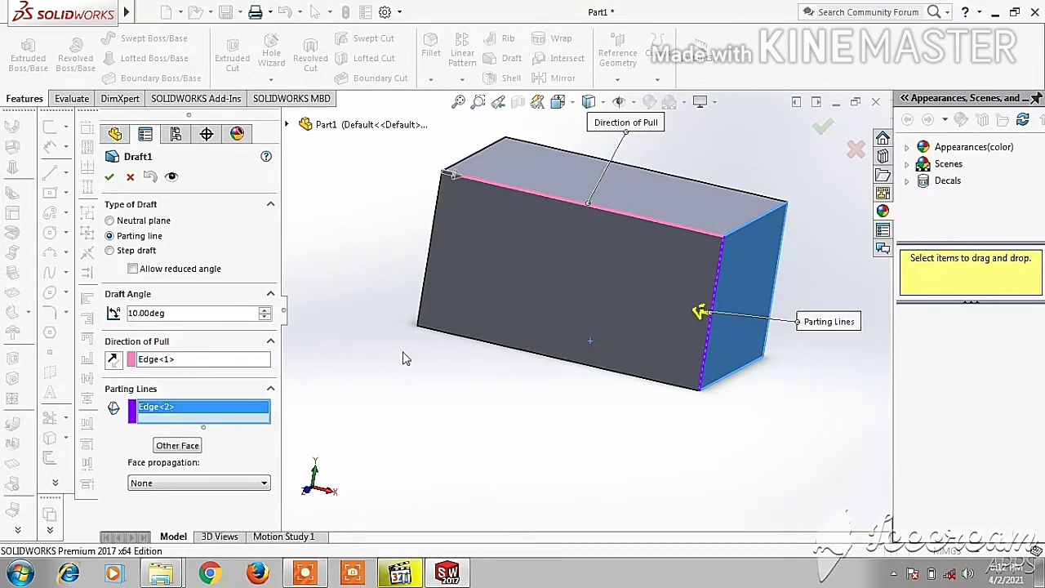
pyautogui.doubleClick(185, 313)
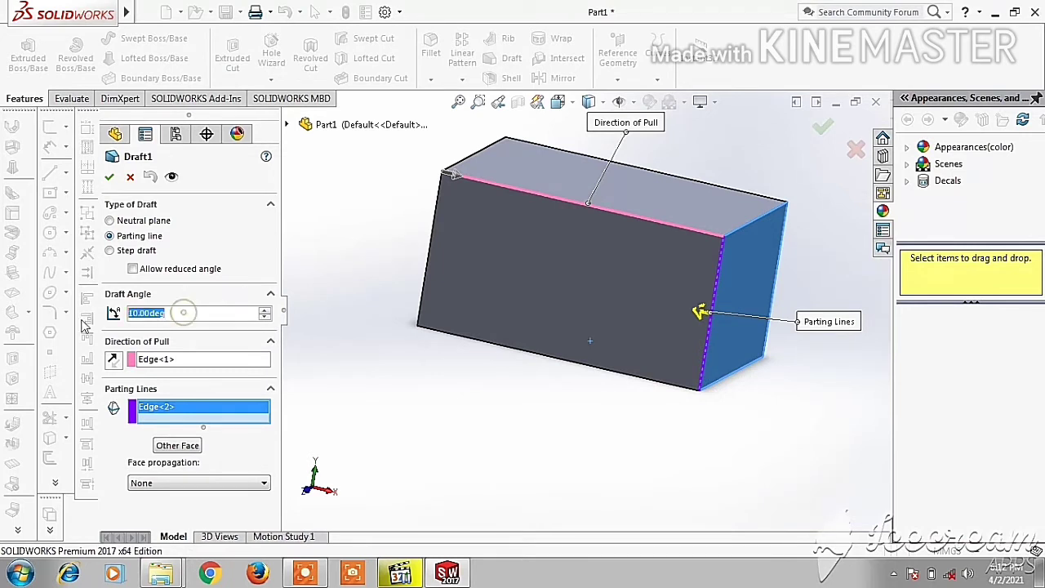
pyautogui.write('15')
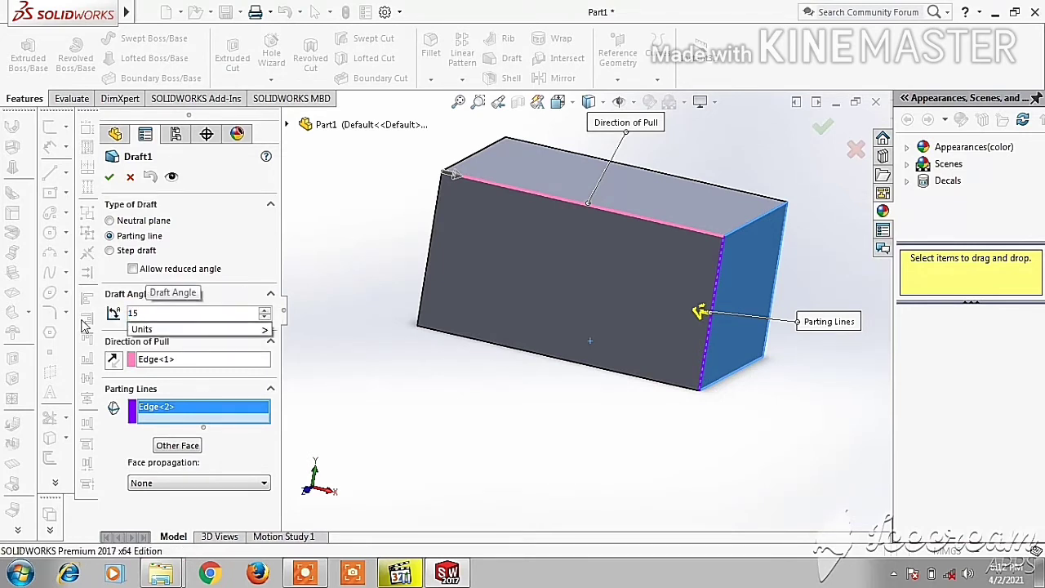
pyautogui.press('Return')
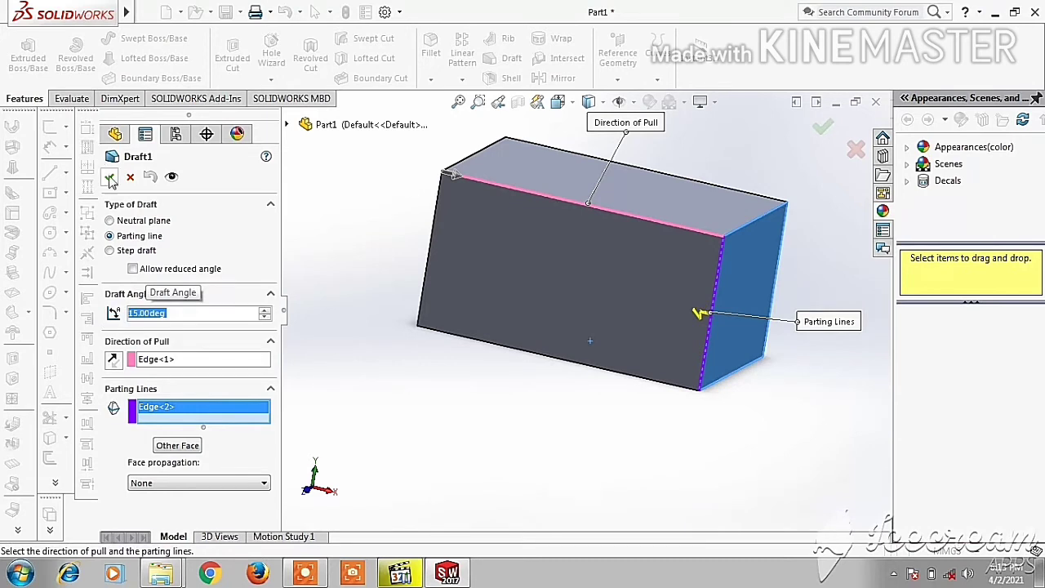
pyautogui.click(108, 176)
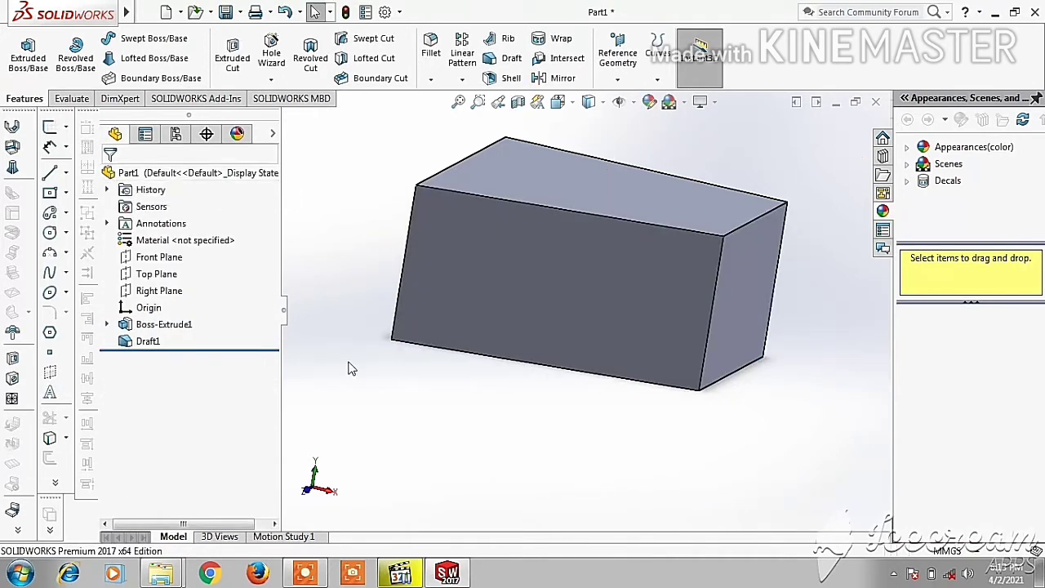
pyautogui.moveTo(369, 393); pyautogui.dragTo(329, 492, button='middle')
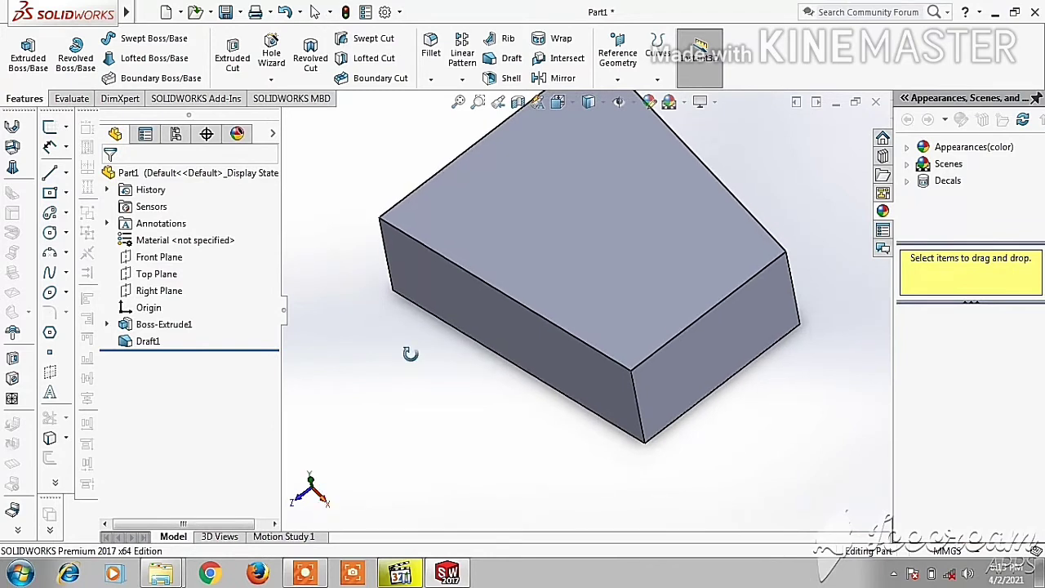
pyautogui.moveTo(411, 352); pyautogui.dragTo(407, 398, button='middle')
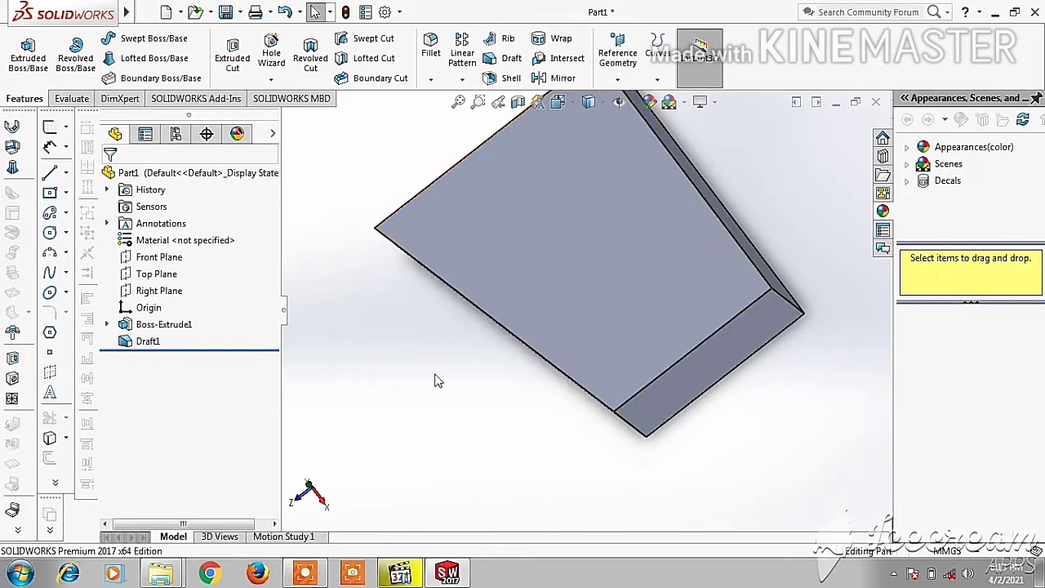
pyautogui.moveTo(435, 380)
pyautogui.mouseDown(button='middle')
pyautogui.moveTo(490, 259)
pyautogui.moveTo(436, 259)
pyautogui.moveTo(449, 269)
pyautogui.mouseUp(button='middle')
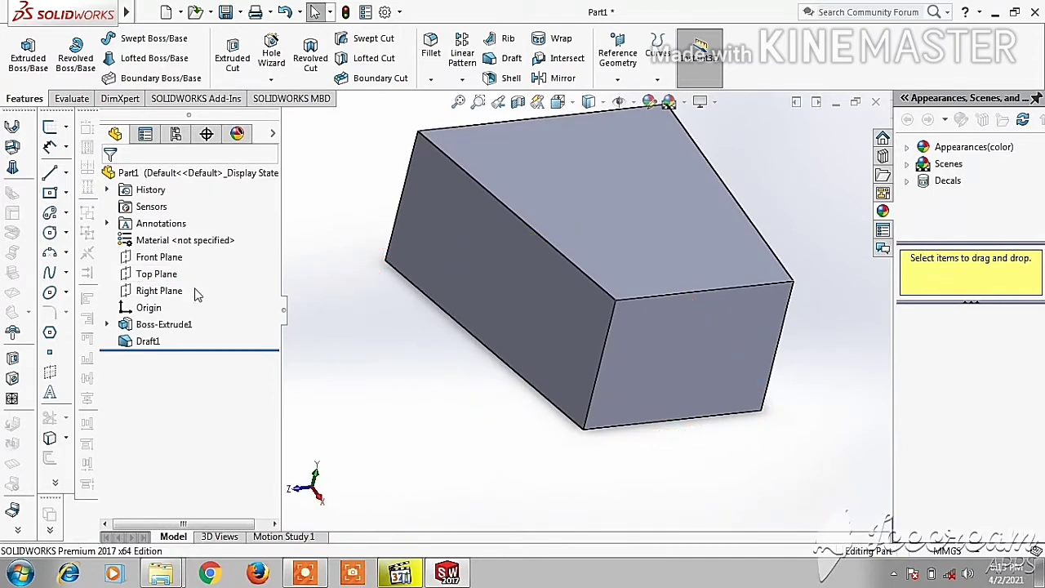
# Start a new sketch on the block's front face, viewed straight on
pyautogui.click(545, 41)
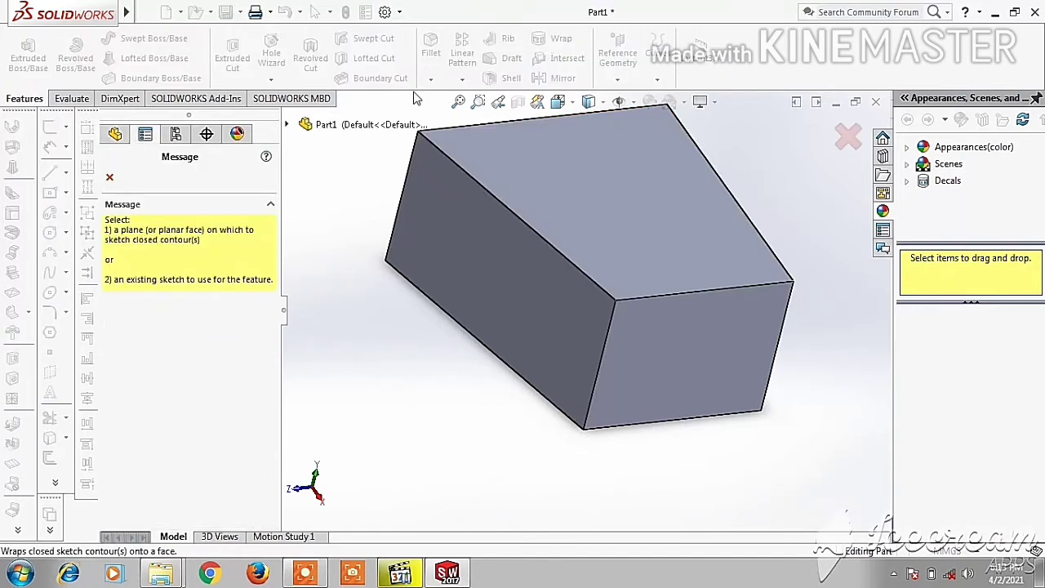
pyautogui.click(109, 176)
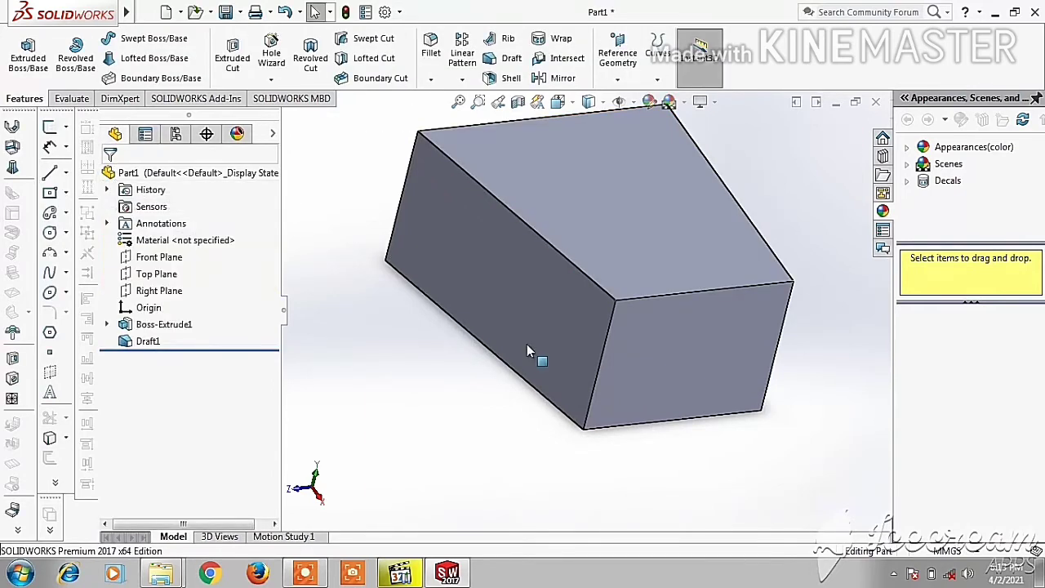
pyautogui.click(629, 360)
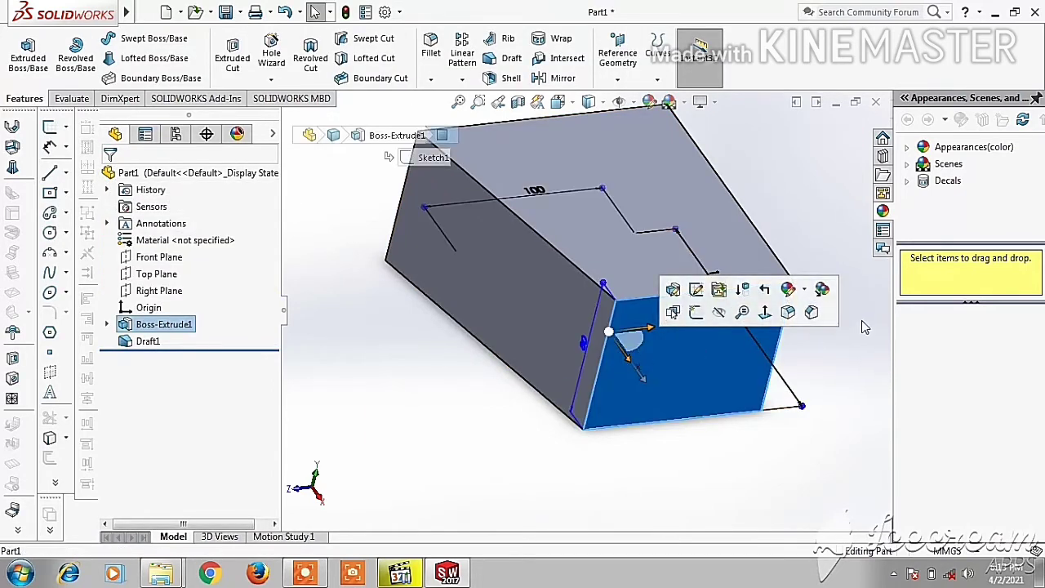
pyautogui.click(698, 315)
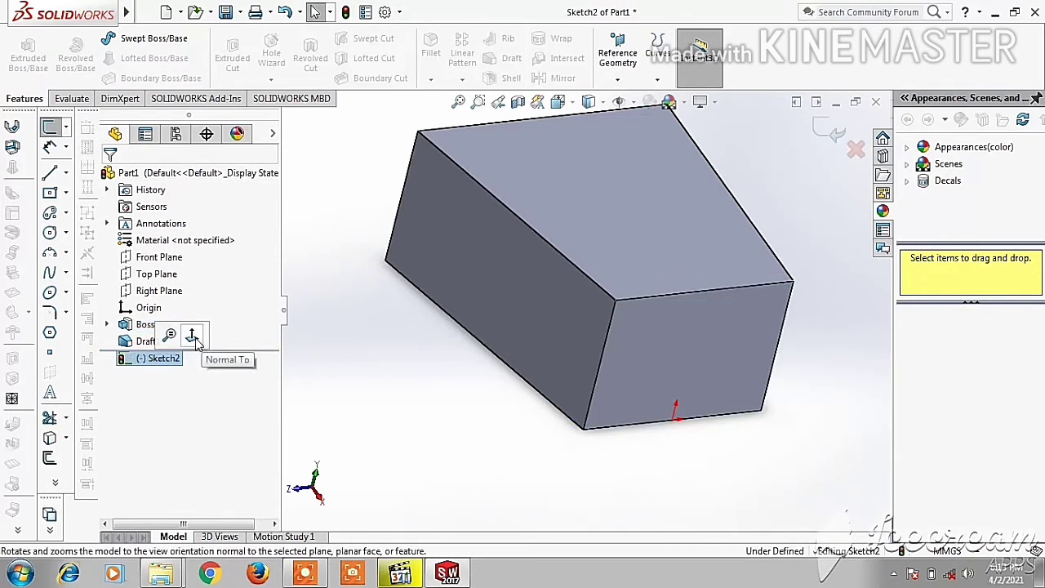
pyautogui.click(192, 337)
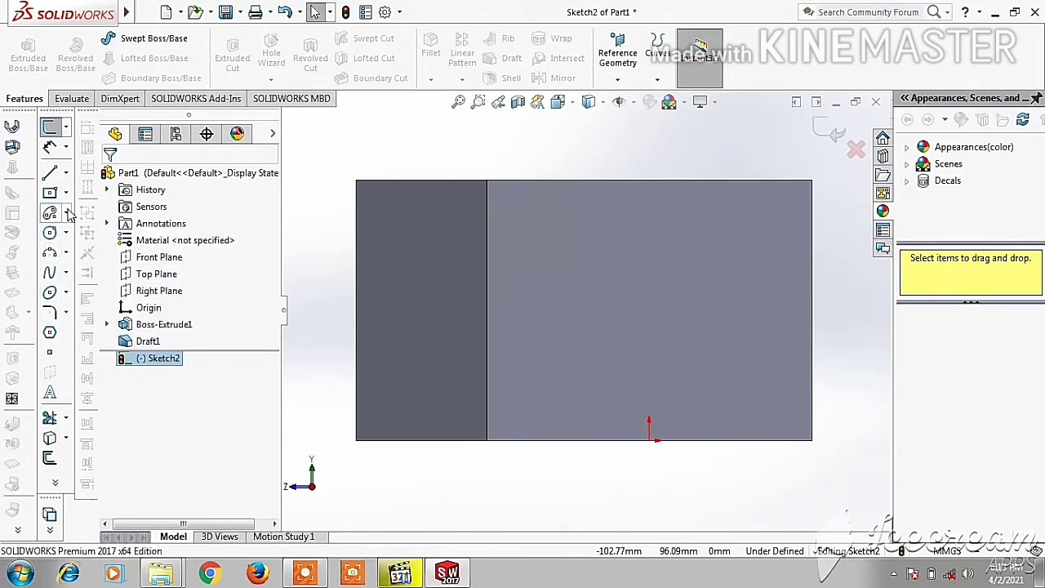
# Draw a straight slot on the front face and exit the sketch
pyautogui.click(67, 214)
pyautogui.click(87, 215)
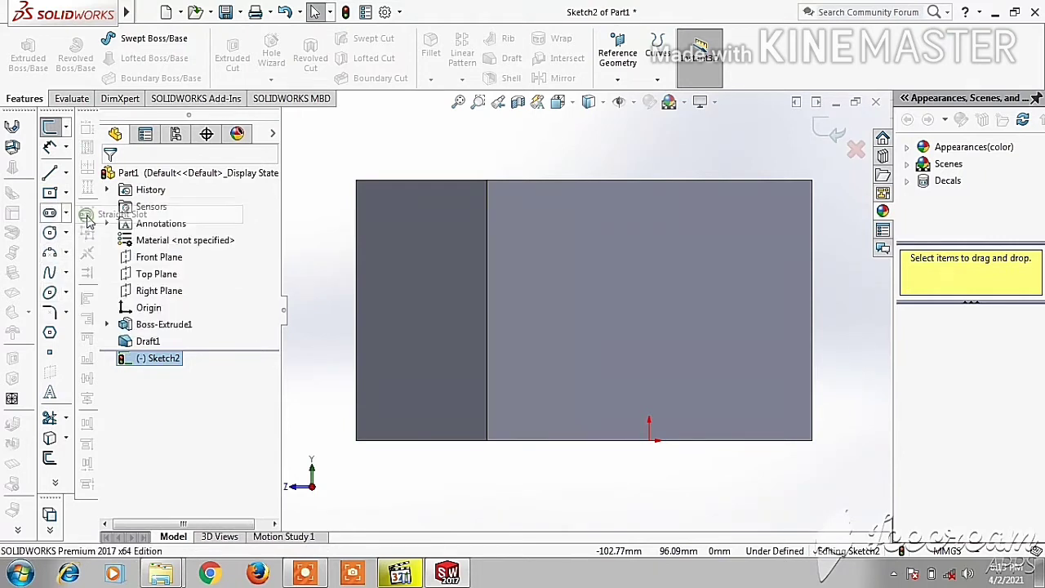
pyautogui.click(566, 320)
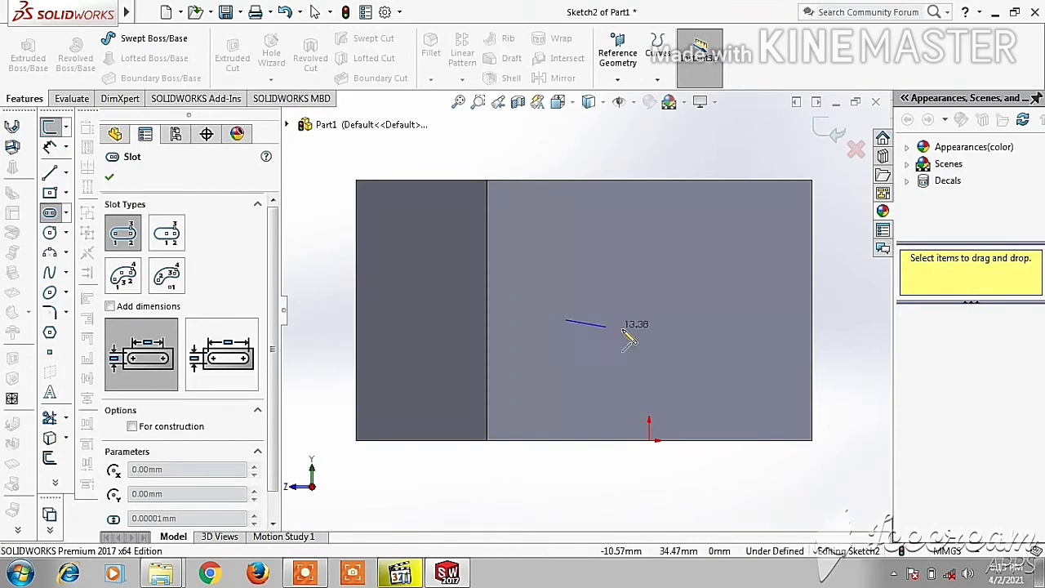
pyautogui.click(700, 320)
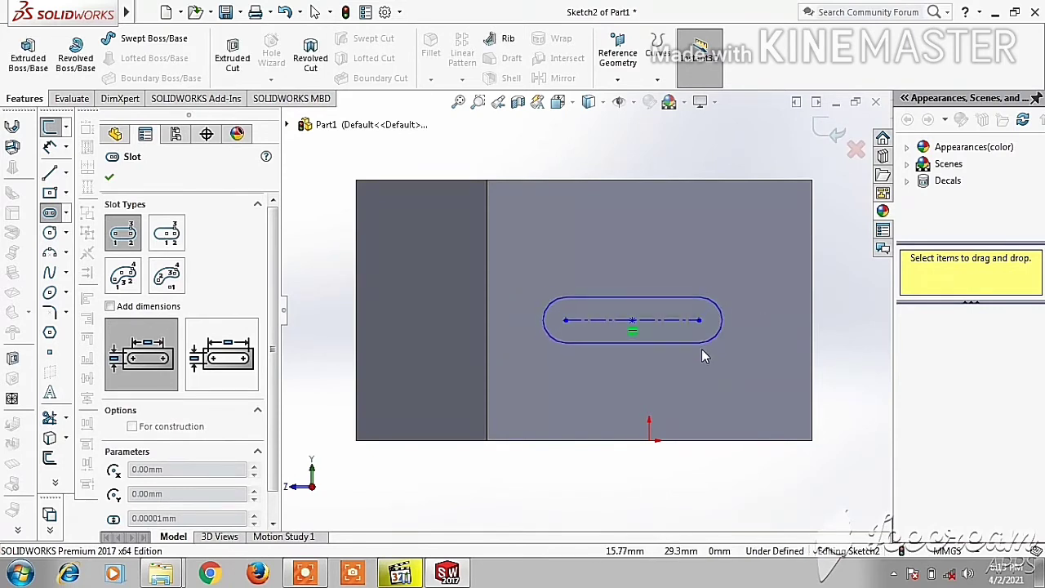
pyautogui.click(703, 355)
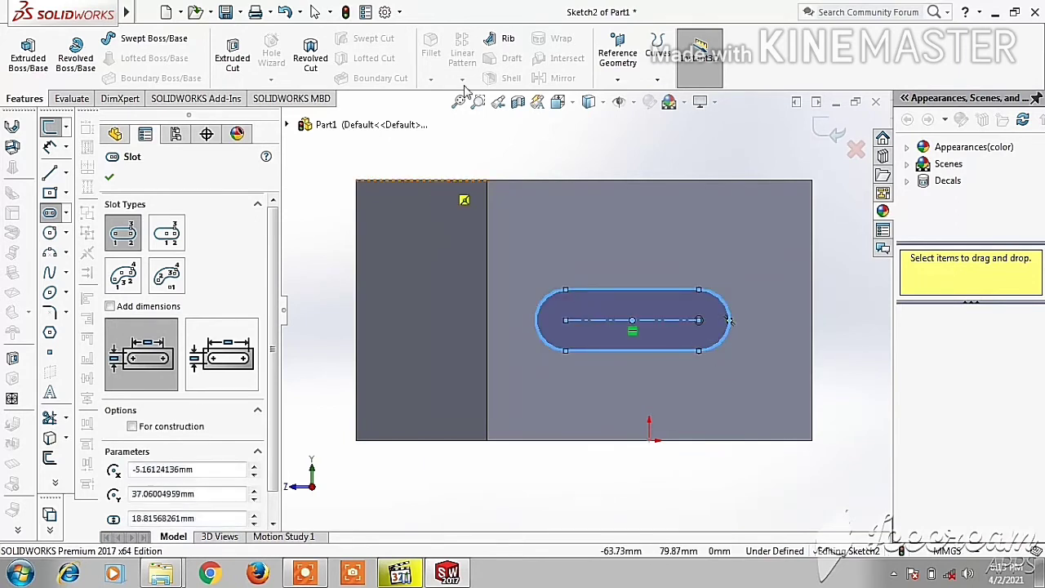
pyautogui.rightClick(462, 141)
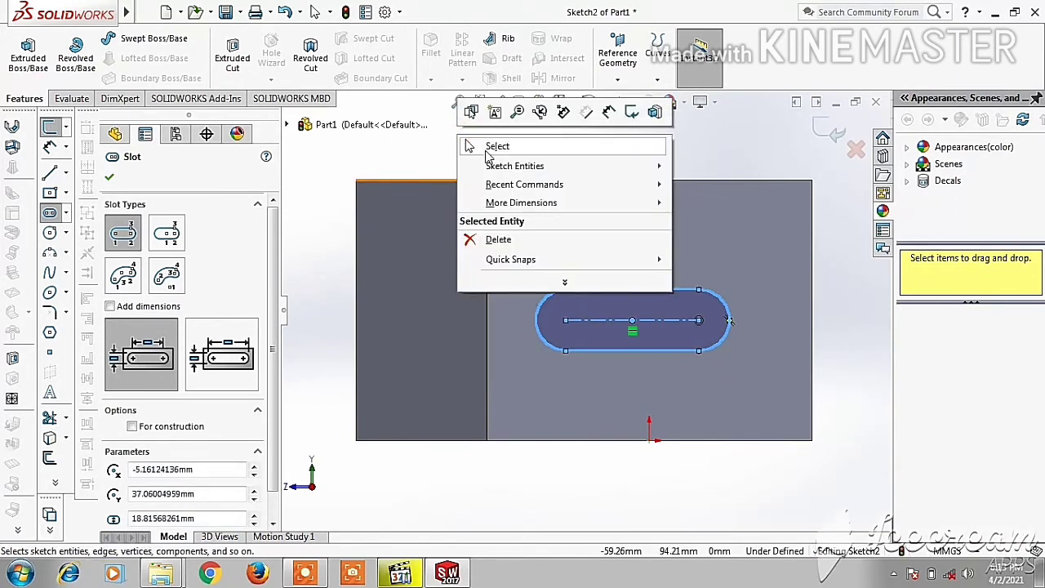
pyautogui.click(484, 148)
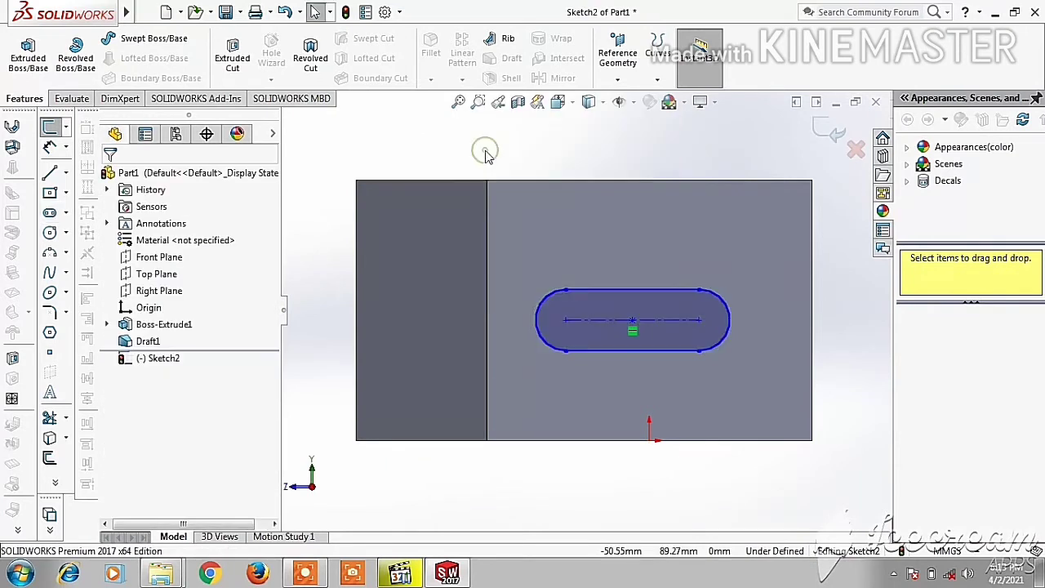
pyautogui.click(829, 135)
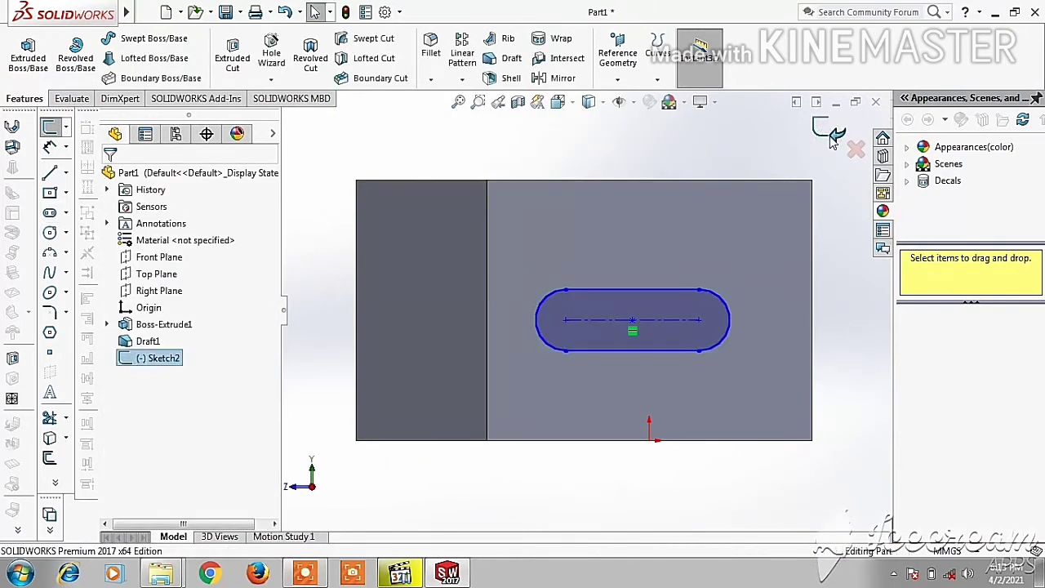
# Apply the Plain White scene, orbit to a 3D view, and select Sketch2
pyautogui.click(846, 286)
pyautogui.moveTo(832, 301)
pyautogui.mouseDown(button='middle')
pyautogui.moveTo(822, 303)
pyautogui.moveTo(819, 330)
pyautogui.mouseUp(button='middle')
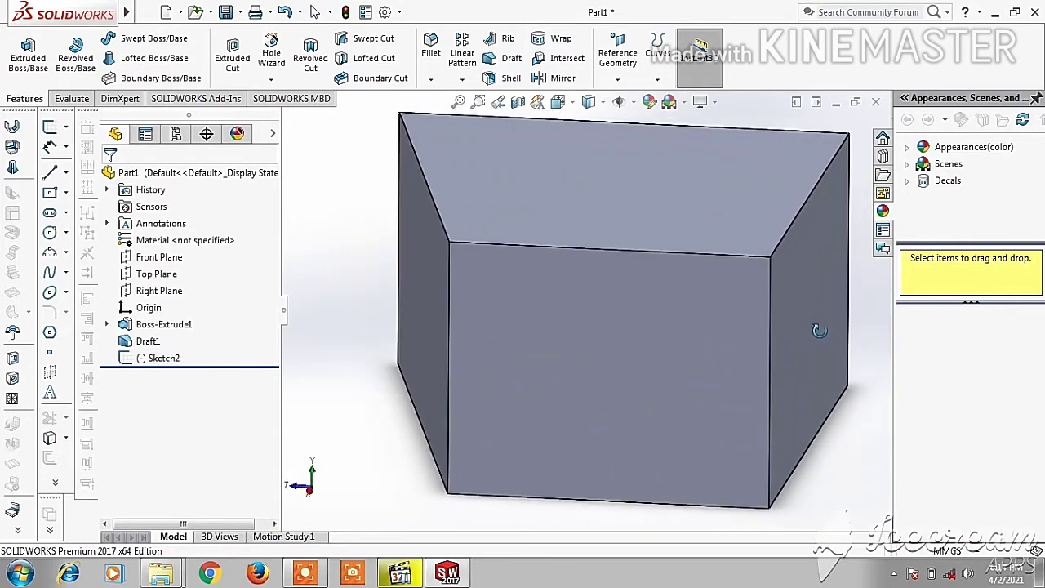
pyautogui.click(684, 101)
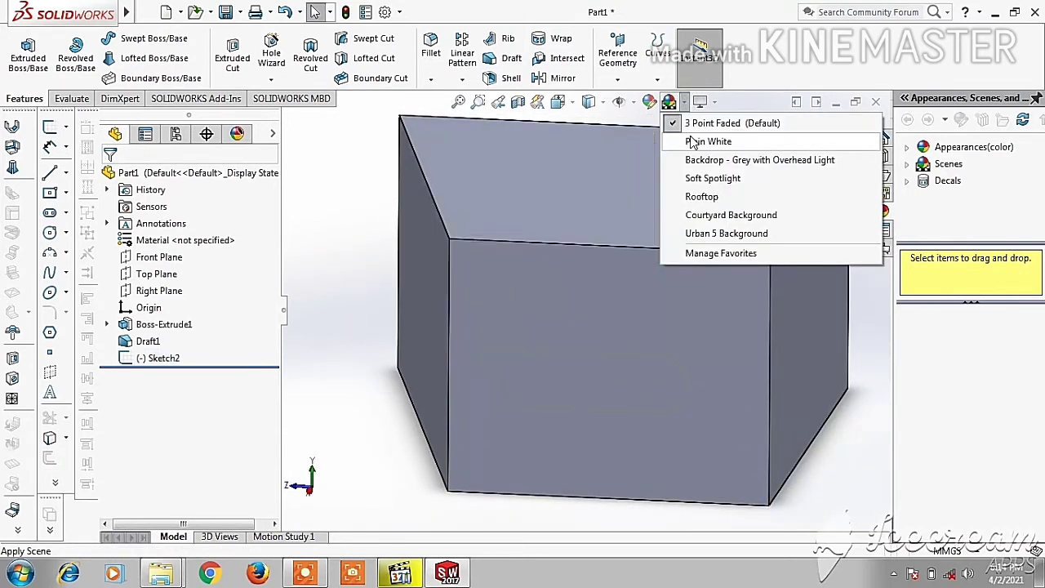
pyautogui.click(692, 141)
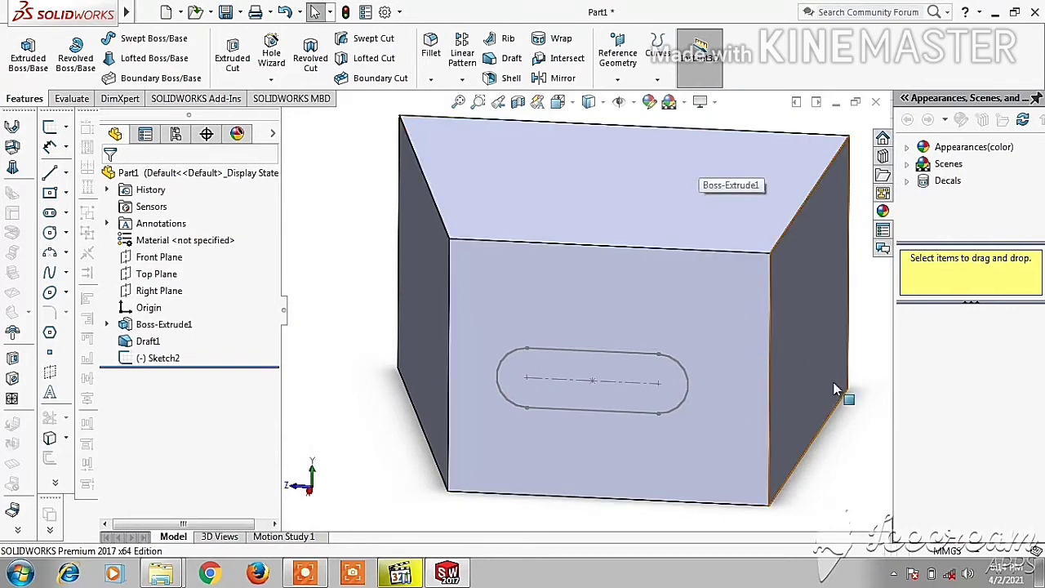
pyautogui.moveTo(844, 398); pyautogui.dragTo(846, 432, button='middle')
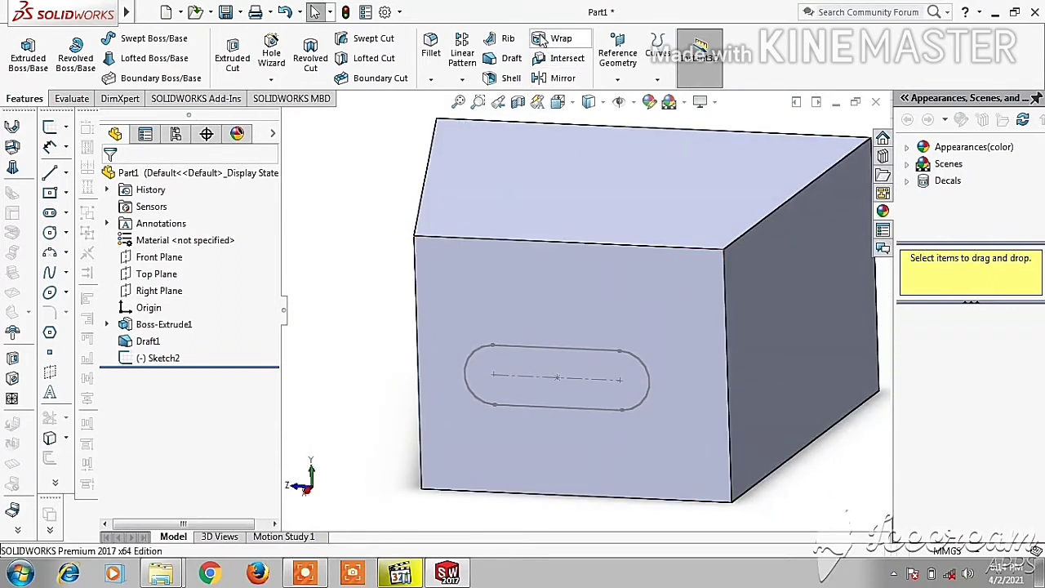
pyautogui.click(541, 40)
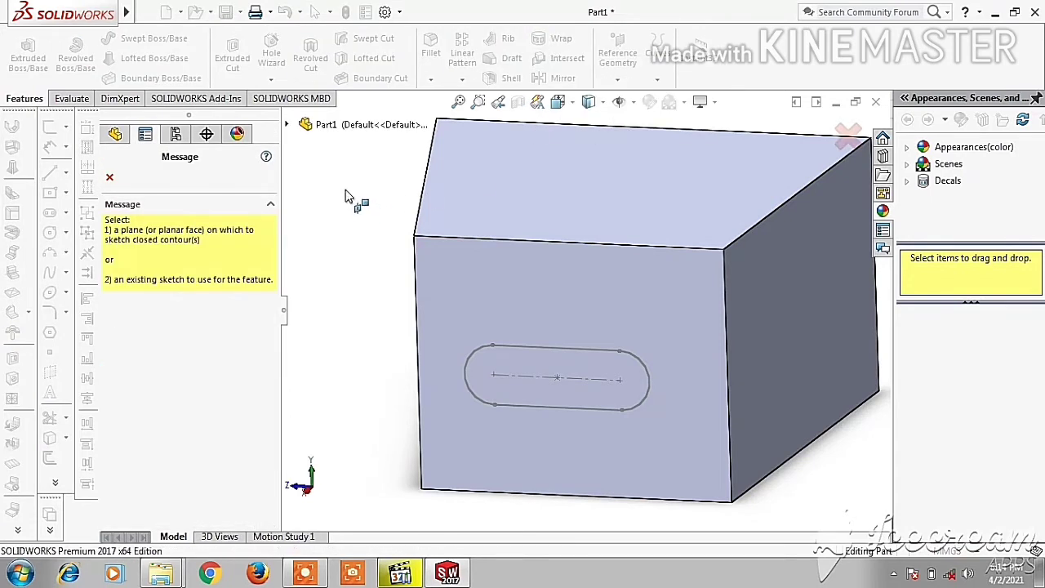
pyautogui.click(115, 136)
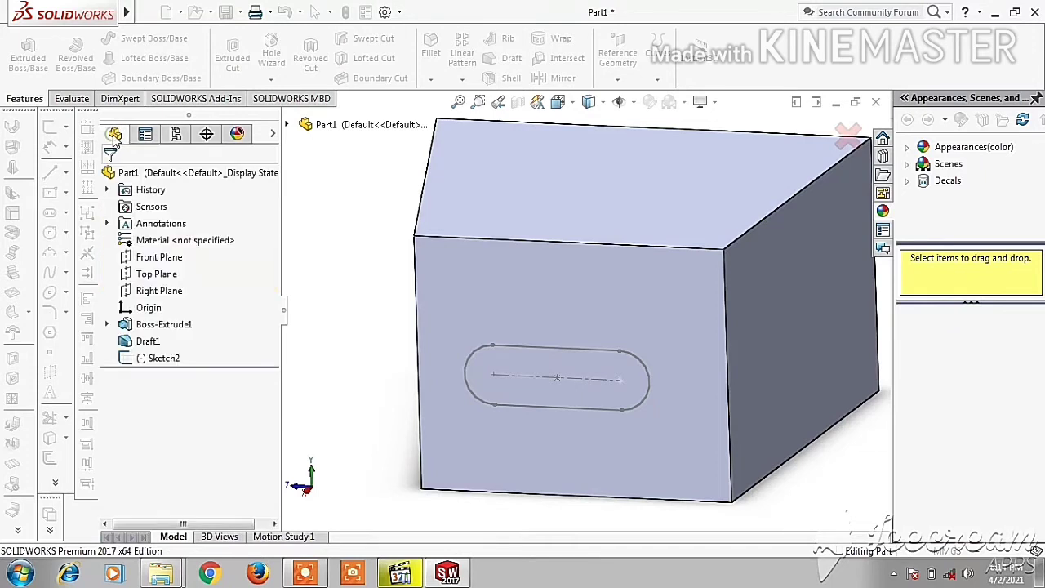
pyautogui.click(158, 358)
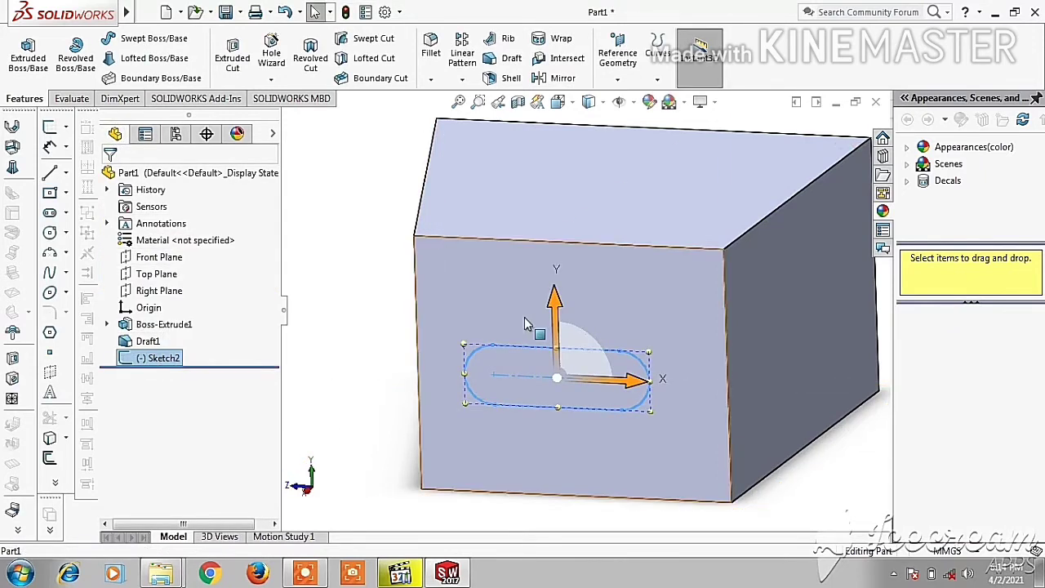
# Wrap Sketch2 onto the block's front face as a 10 mm raised emboss (Wrap1)
pyautogui.click(550, 47)
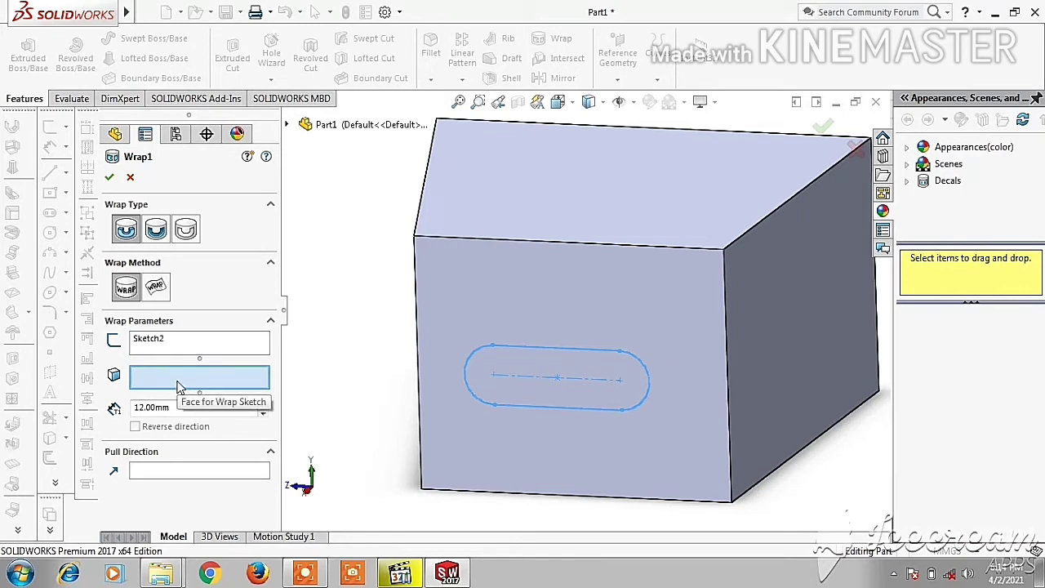
pyautogui.click(553, 262)
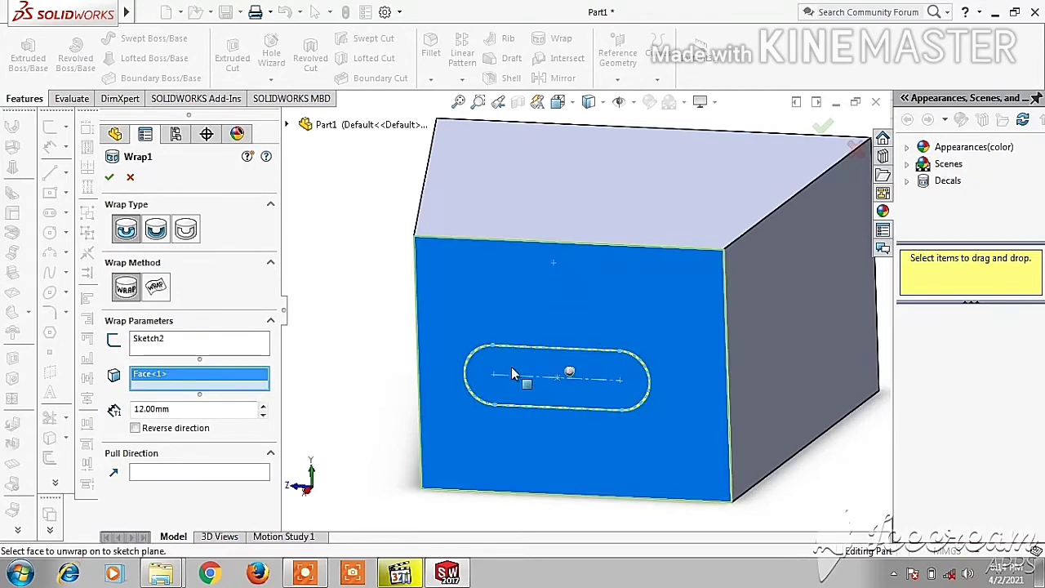
pyautogui.moveTo(339, 368)
pyautogui.mouseDown(button='middle')
pyautogui.moveTo(432, 344)
pyautogui.moveTo(425, 354)
pyautogui.mouseUp(button='middle')
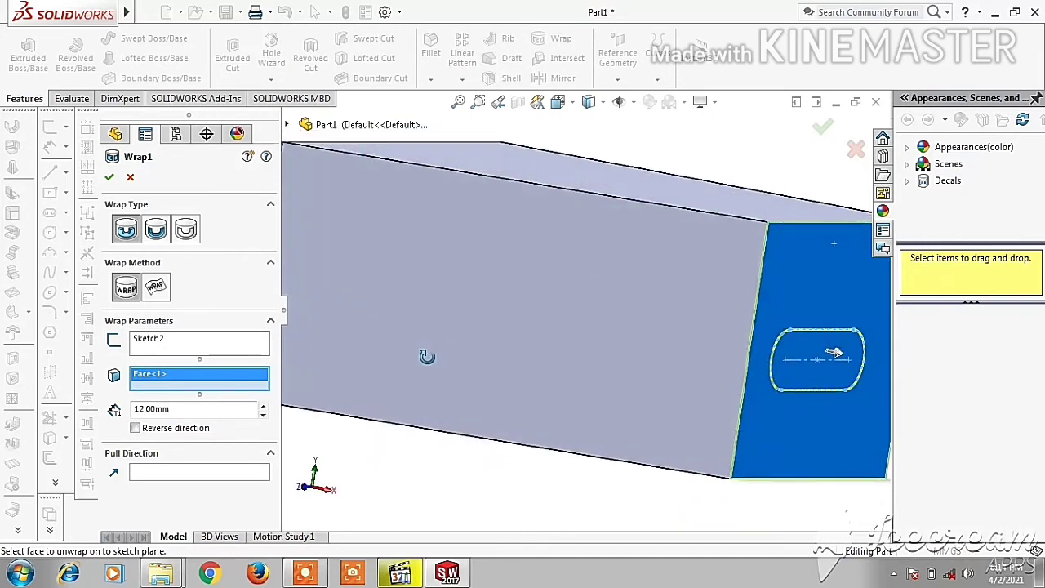
pyautogui.doubleClick(180, 408)
pyautogui.write('10')
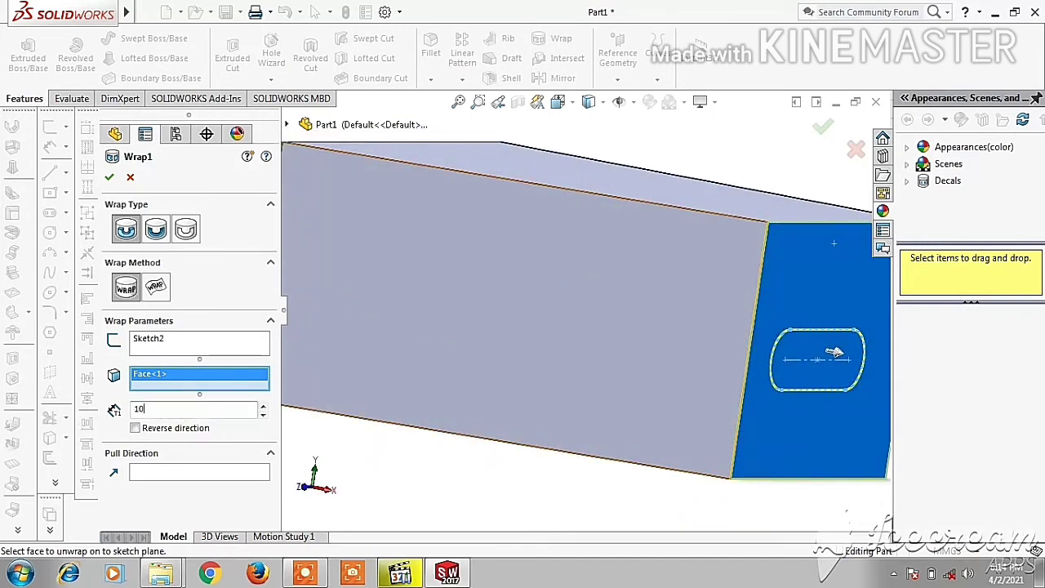
pyautogui.click(109, 174)
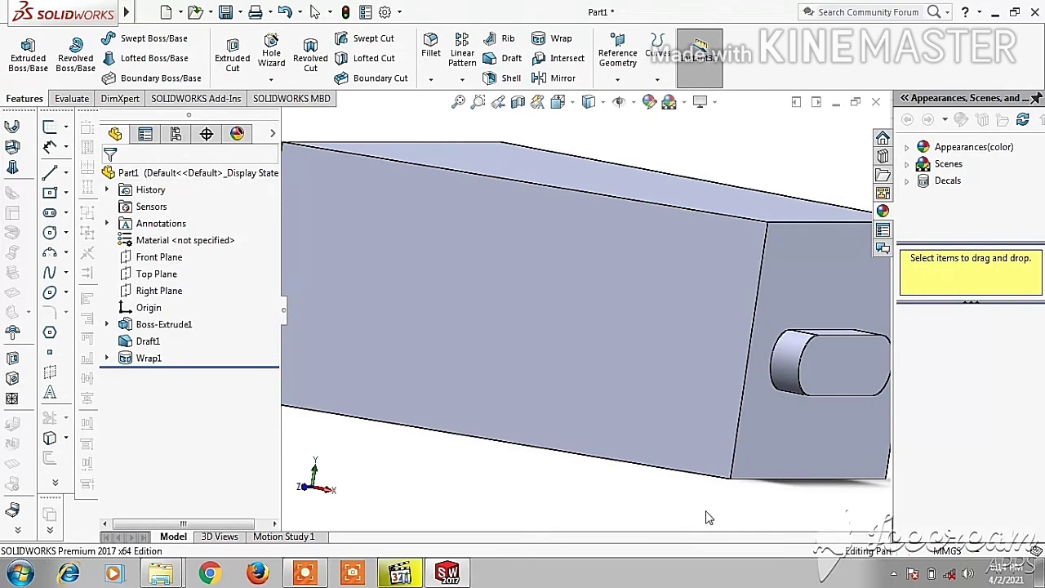
pyautogui.moveTo(692, 529)
pyautogui.mouseDown(button='middle')
pyautogui.moveTo(648, 520)
pyautogui.moveTo(665, 490)
pyautogui.moveTo(648, 535)
pyautogui.moveTo(641, 526)
pyautogui.mouseUp(button='middle')
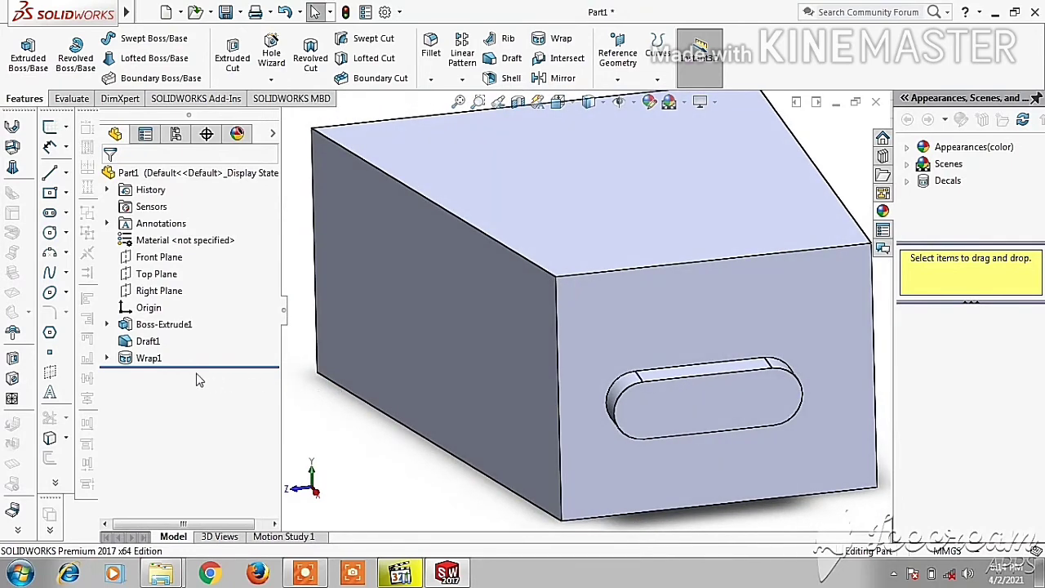
pyautogui.click(149, 360)
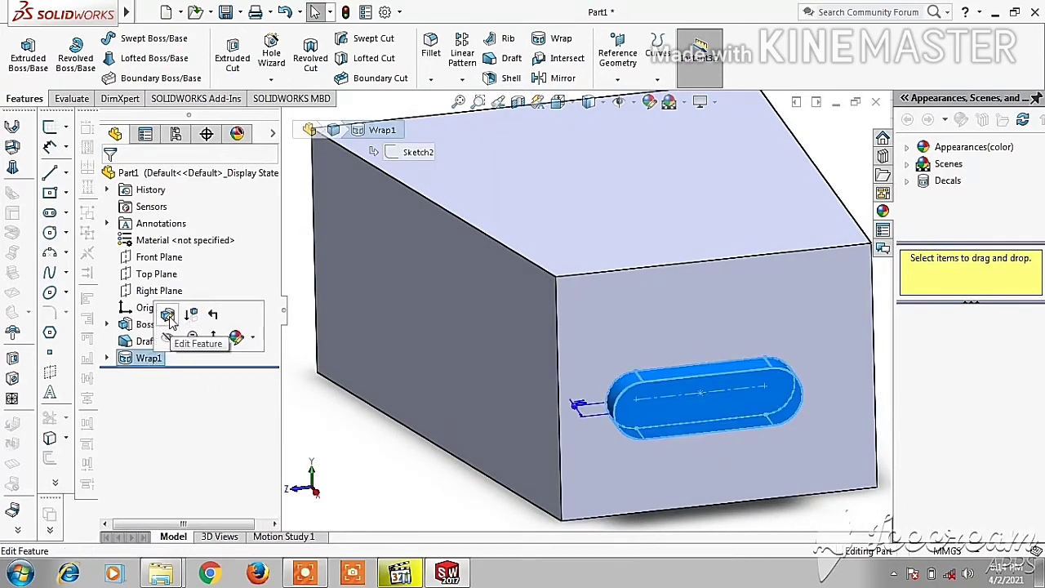
# Edit Wrap1 to the Scribe type with reversed direction
pyautogui.click(166, 317)
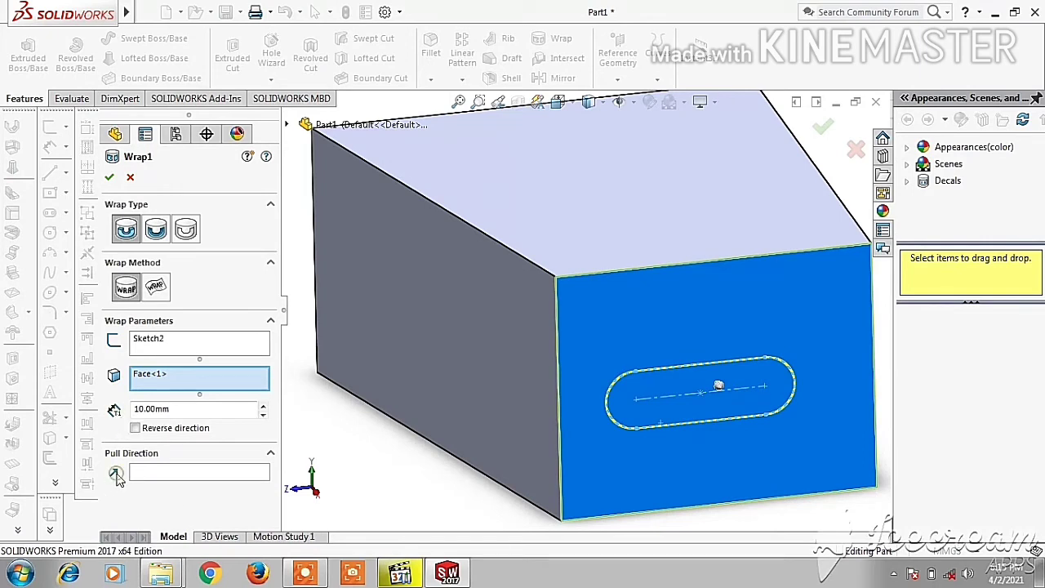
pyautogui.click(155, 230)
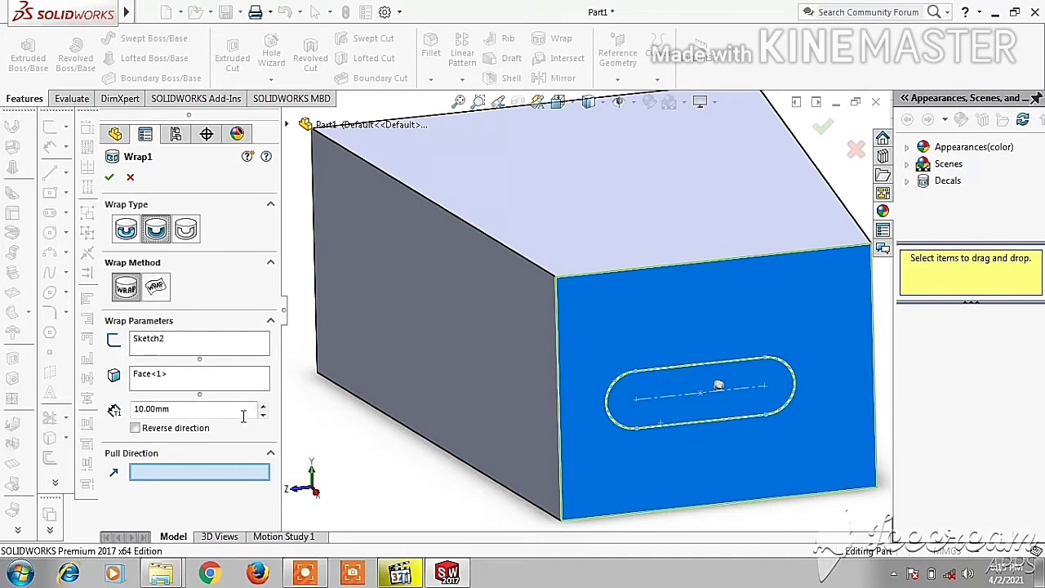
pyautogui.click(127, 231)
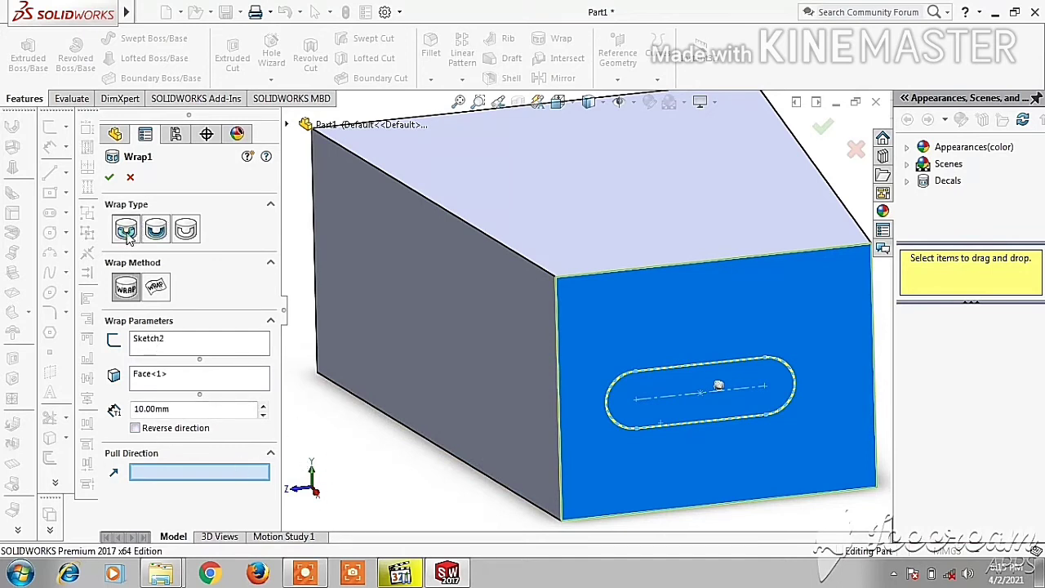
pyautogui.click(136, 429)
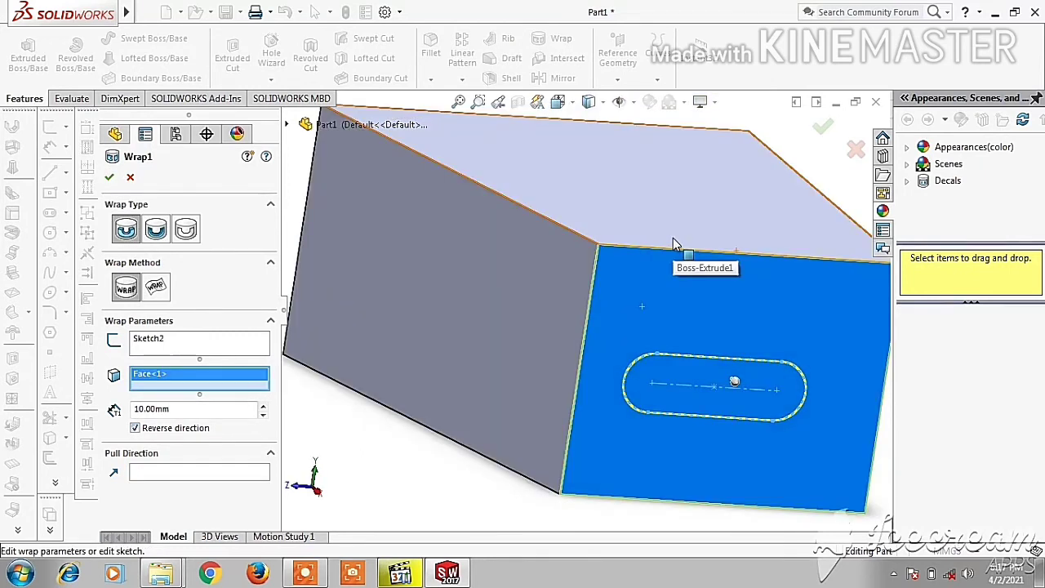
pyautogui.click(187, 229)
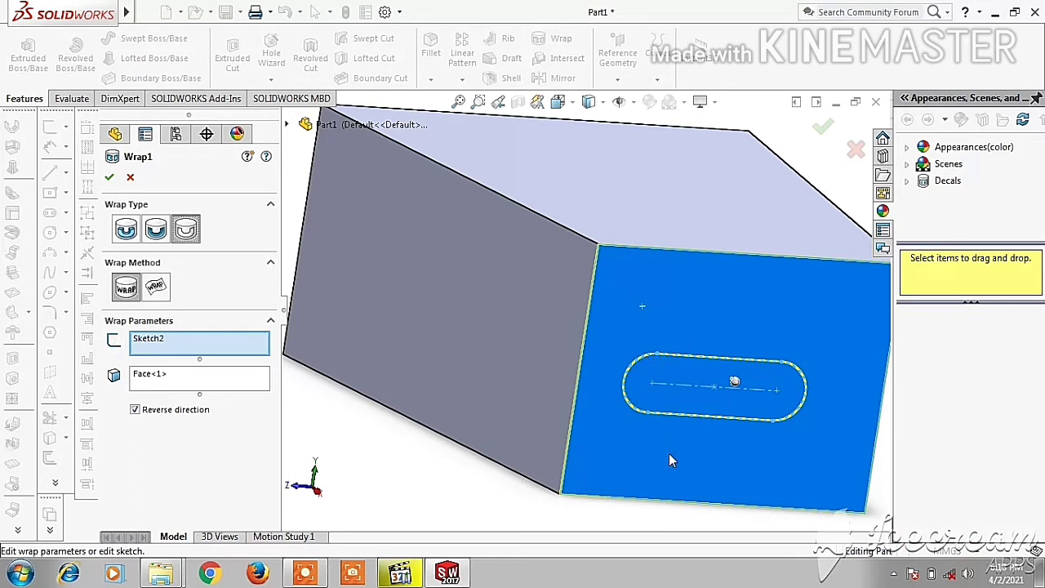
pyautogui.click(200, 380)
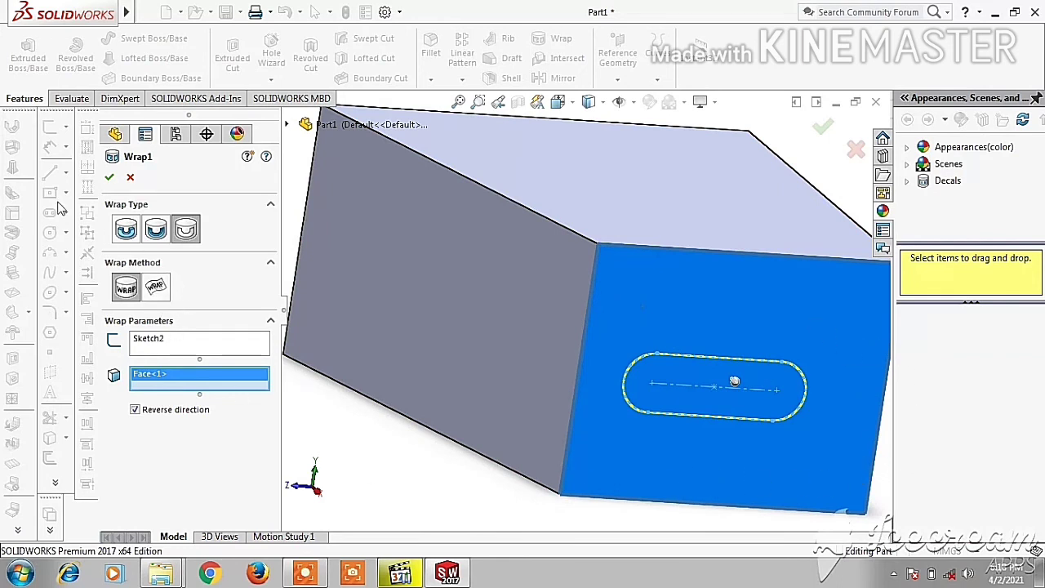
pyautogui.click(109, 176)
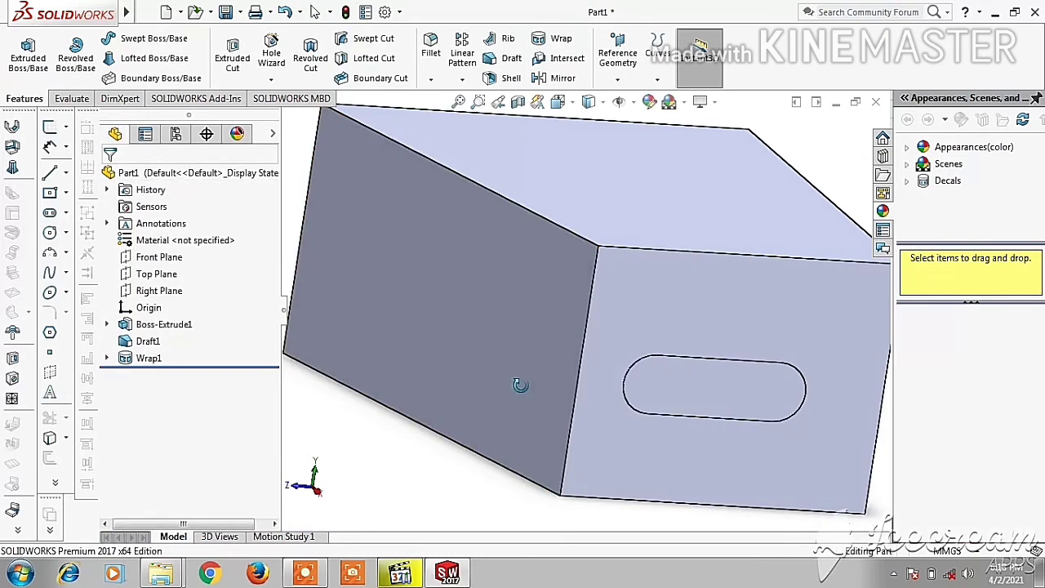
pyautogui.moveTo(518, 387)
pyautogui.mouseDown(button='middle')
pyautogui.moveTo(562, 402)
pyautogui.moveTo(564, 373)
pyautogui.moveTo(588, 408)
pyautogui.moveTo(460, 446)
pyautogui.moveTo(466, 420)
pyautogui.moveTo(473, 428)
pyautogui.moveTo(411, 434)
pyautogui.moveTo(373, 373)
pyautogui.moveTo(441, 414)
pyautogui.mouseUp(button='middle')
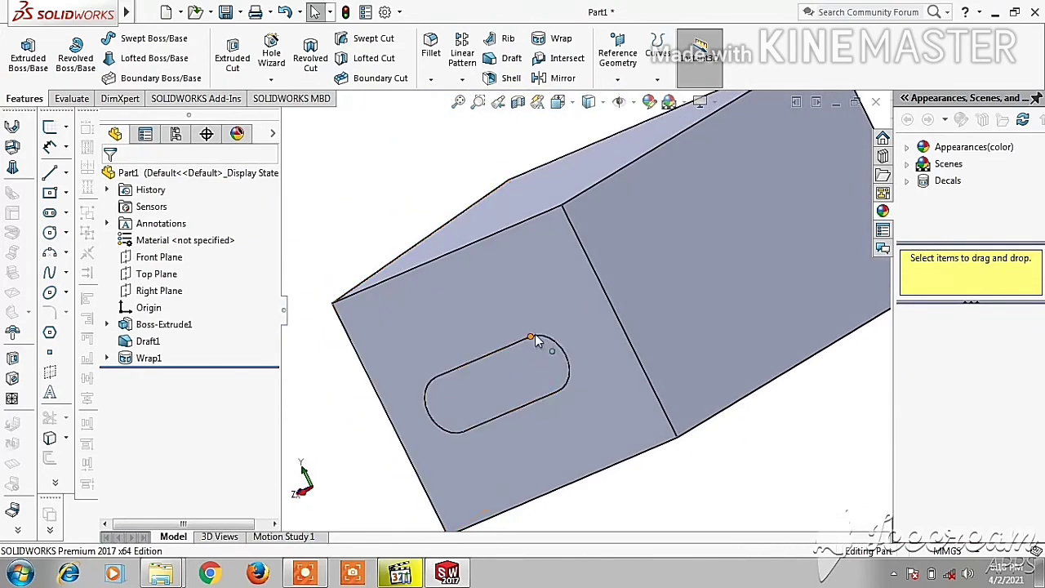